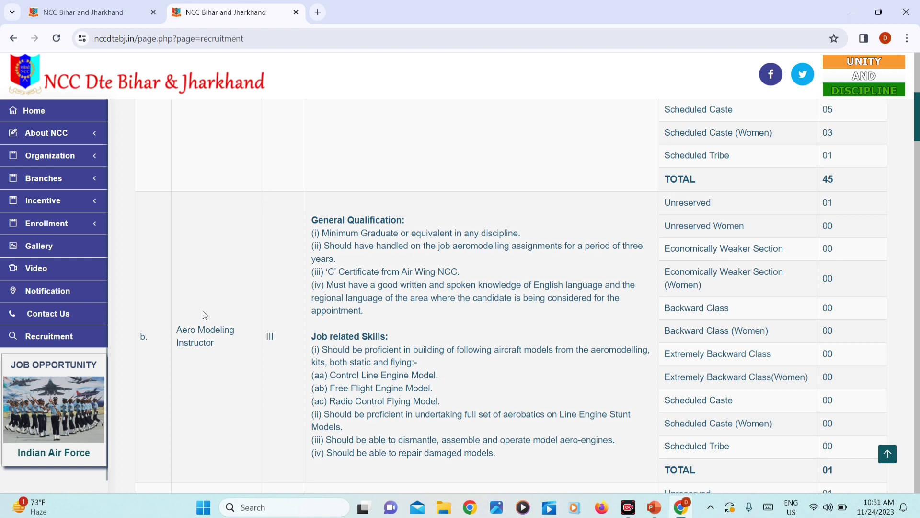
Step: Review the NCC vacancy table, then open the English qualitative requirements PDF in a new tab
scroll(201, 311, "down", 6)
left_click_drag(181, 285, 234, 280)
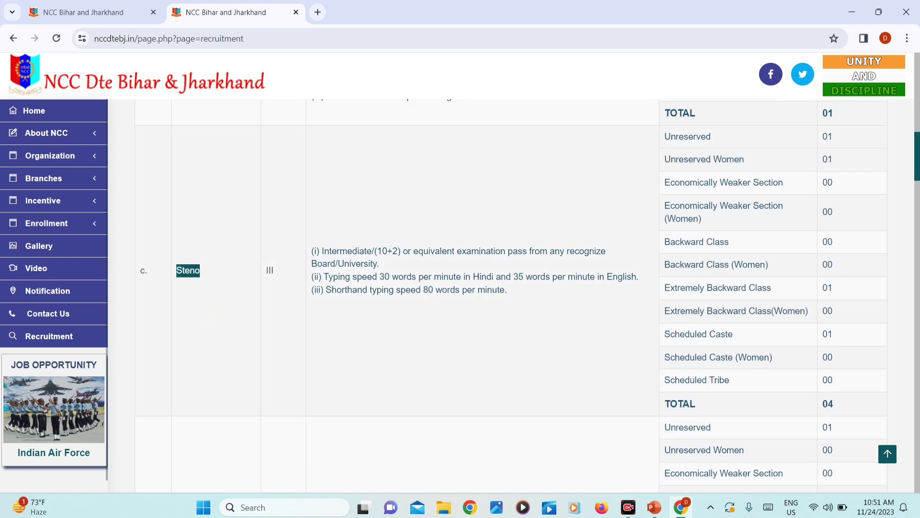
scroll(457, 275, "down", 8)
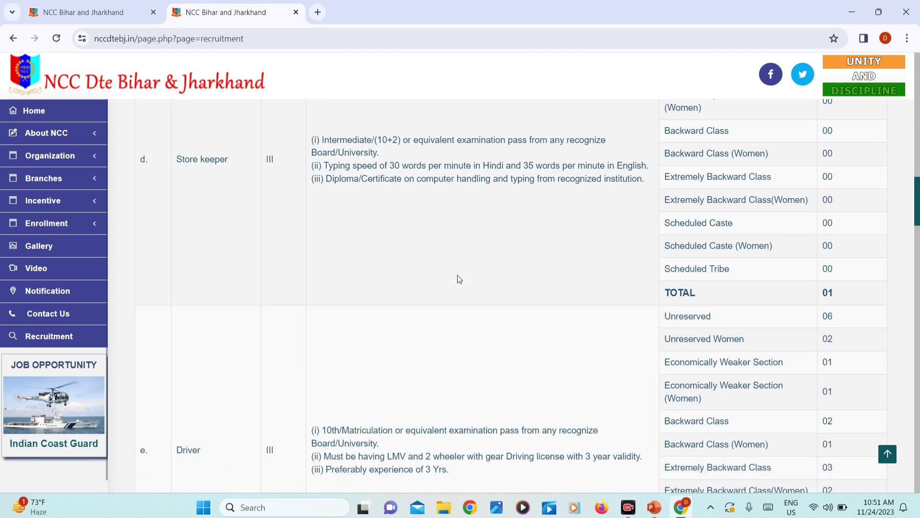
scroll(304, 249, "up", 3)
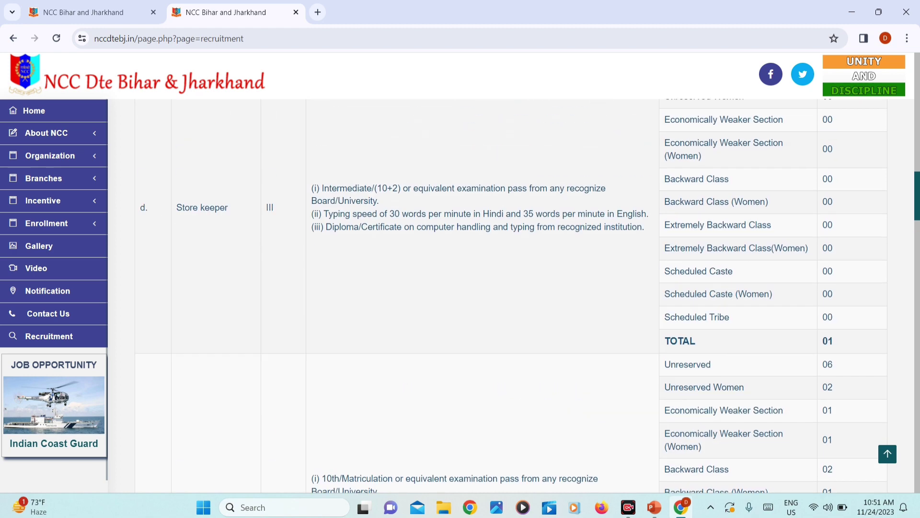
scroll(486, 231, "down", 15)
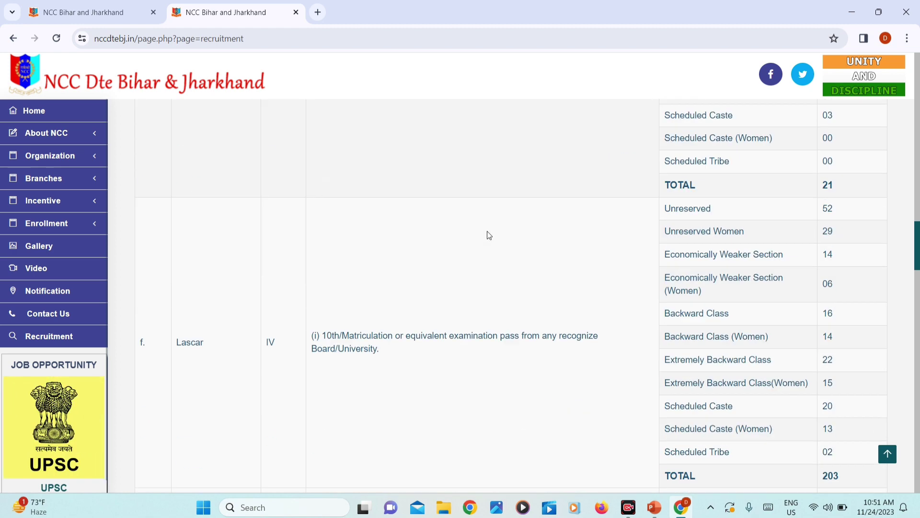
scroll(487, 231, "down", 14)
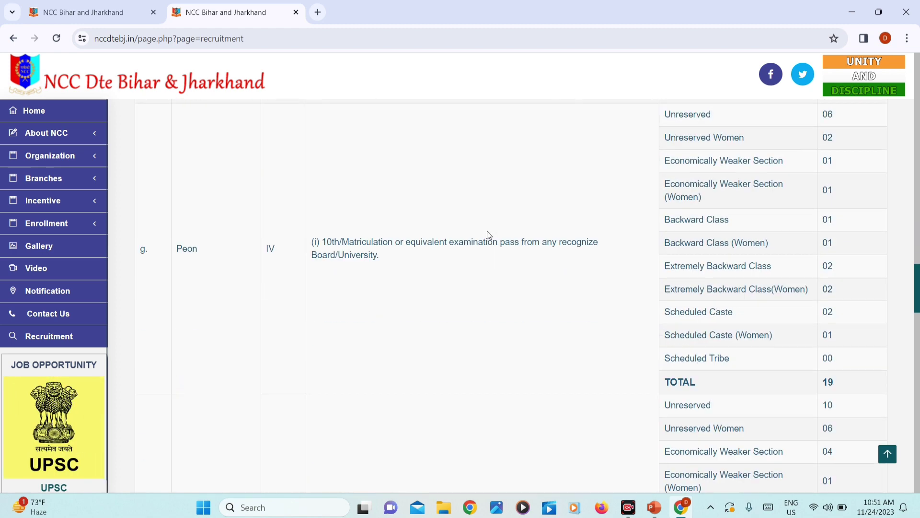
scroll(188, 292, "down", 8)
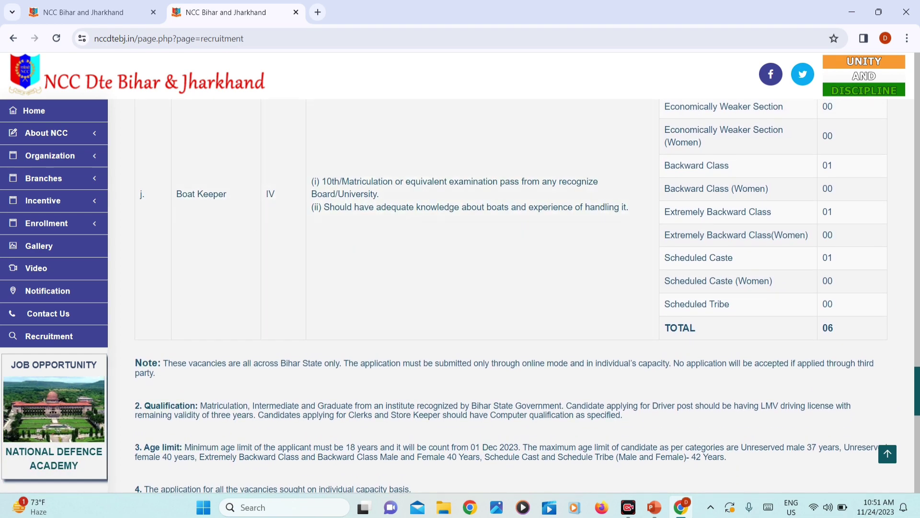
scroll(321, 215, "up", 9)
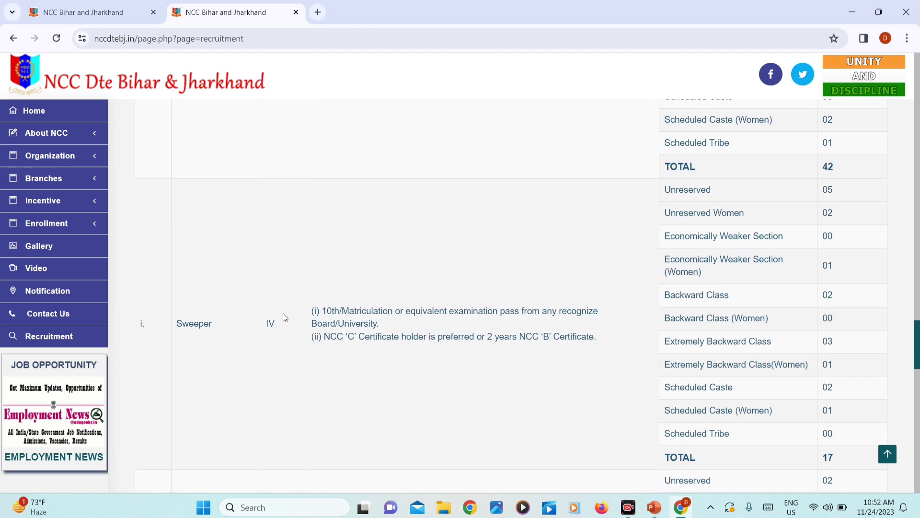
scroll(541, 328, "up", 5)
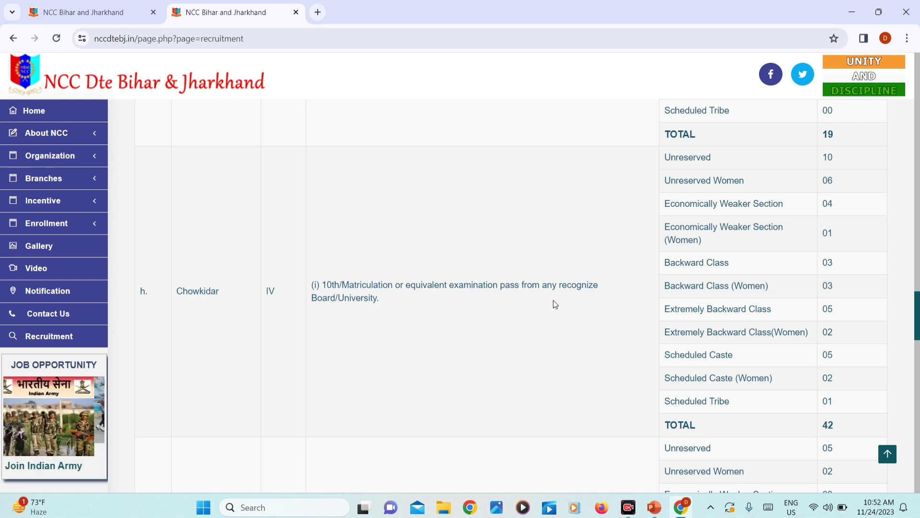
scroll(553, 300, "down", 3)
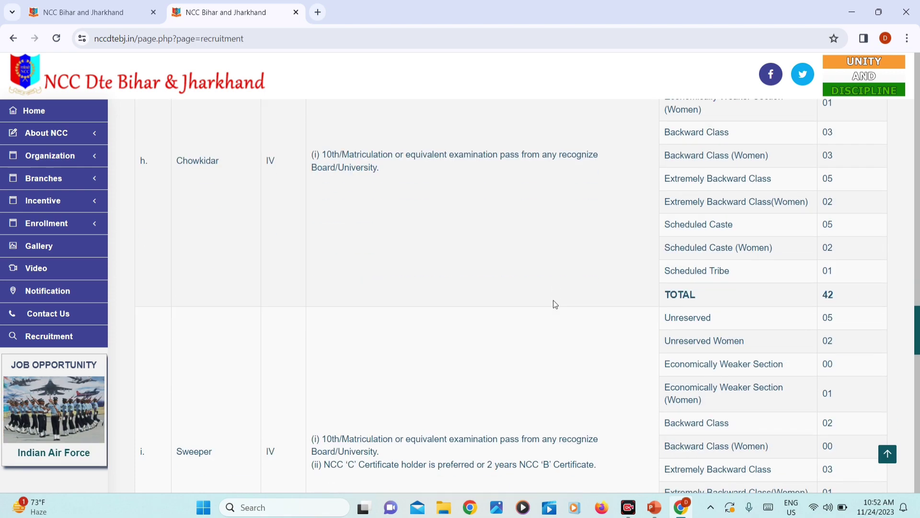
scroll(560, 263, "down", 15)
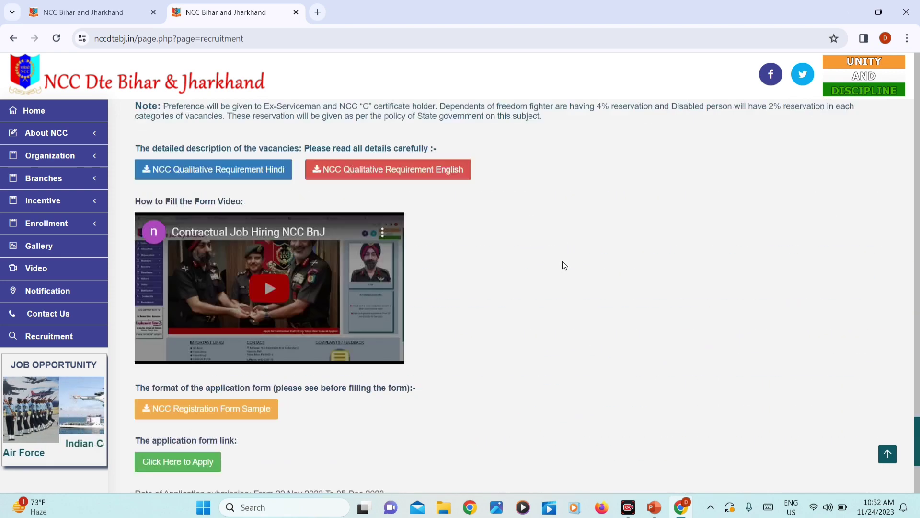
scroll(561, 263, "up", 1)
scroll(418, 125, "up", 3)
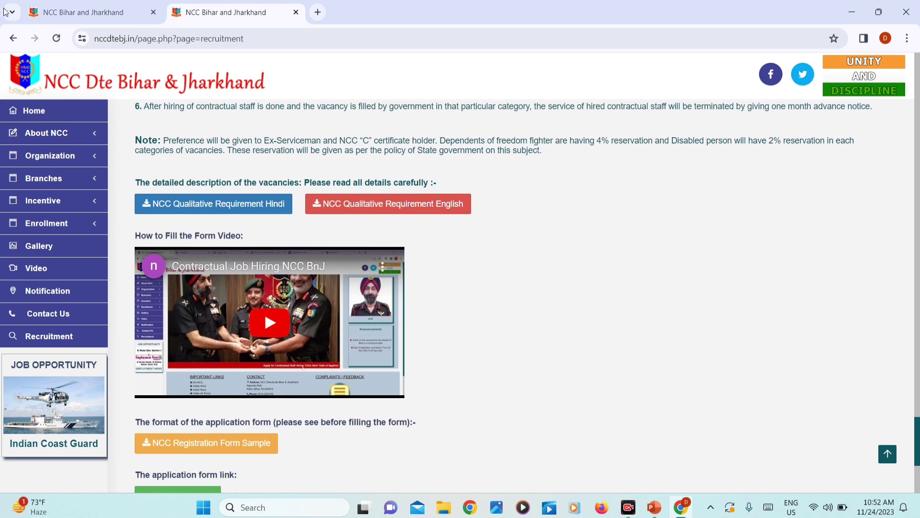
left_click(376, 207)
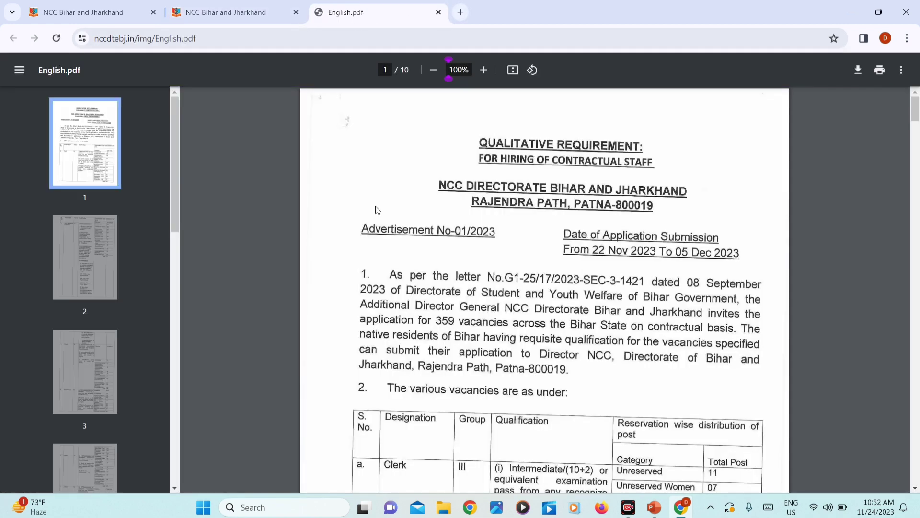
Step: Read through English.pdf down to section 7 Conditions on page 8
scroll(542, 275, "down", 3)
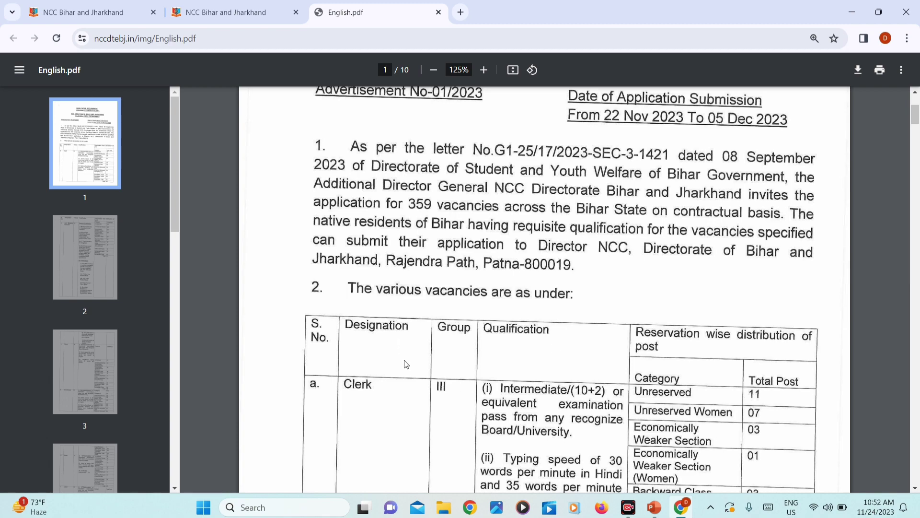
scroll(406, 364, "down", 3)
scroll(568, 279, "down", 2)
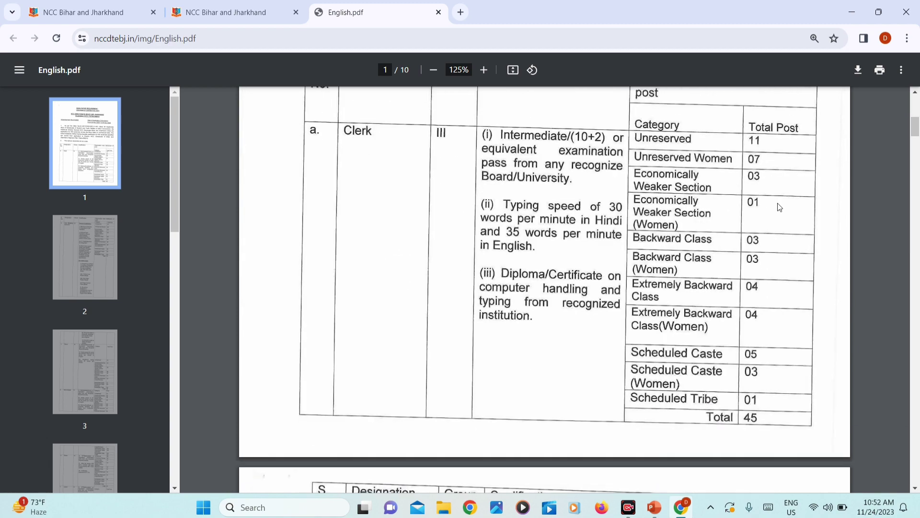
scroll(691, 434, "down", 4)
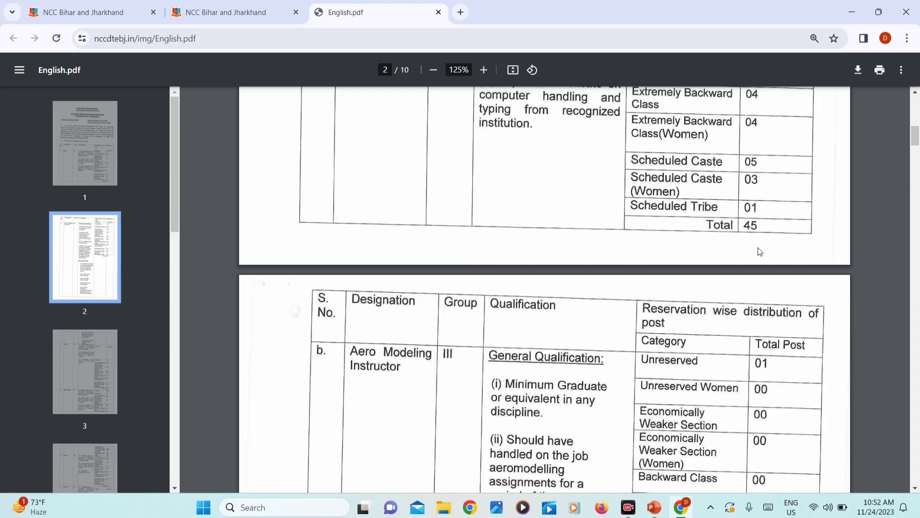
scroll(758, 247, "down", 12)
scroll(757, 247, "down", 20)
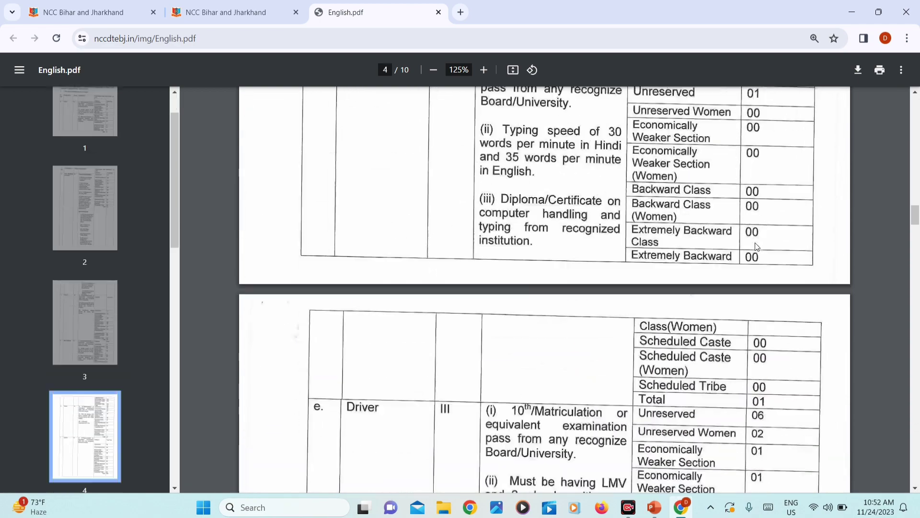
scroll(755, 245, "down", 11)
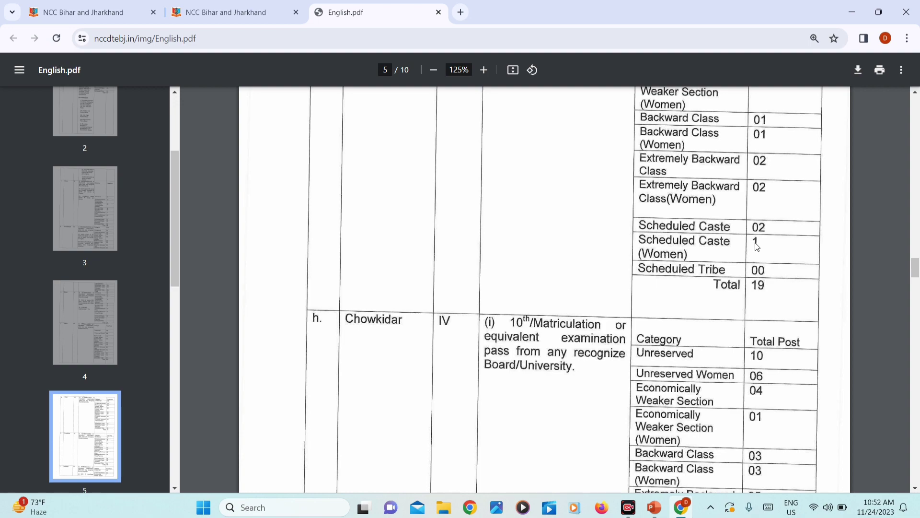
scroll(756, 245, "down", 20)
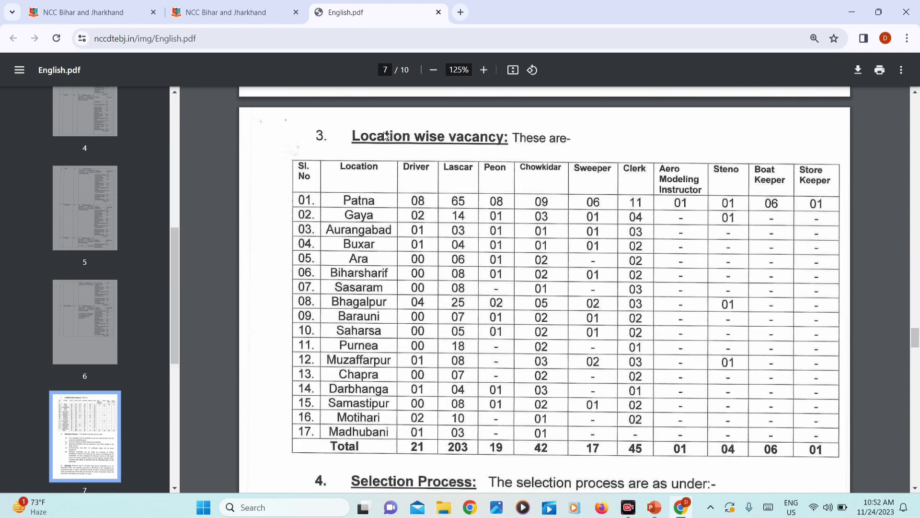
scroll(385, 334, "down", 1)
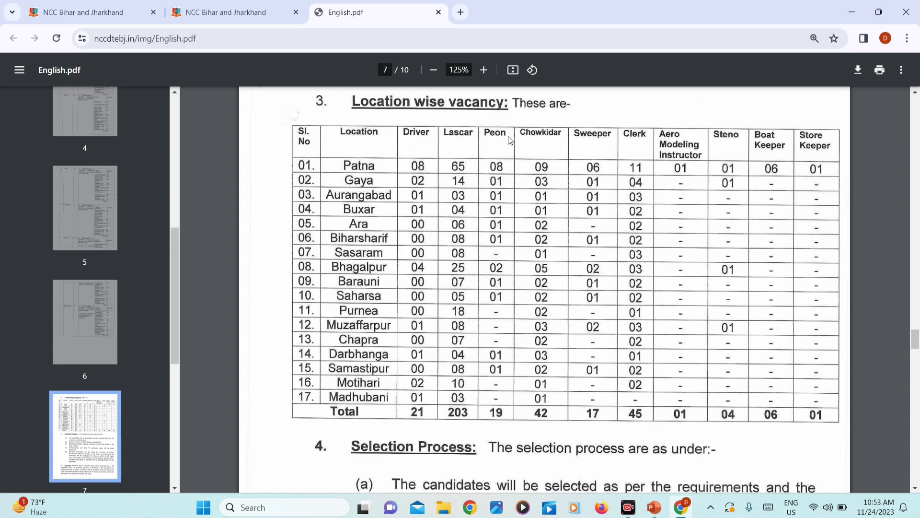
scroll(466, 268, "down", 5)
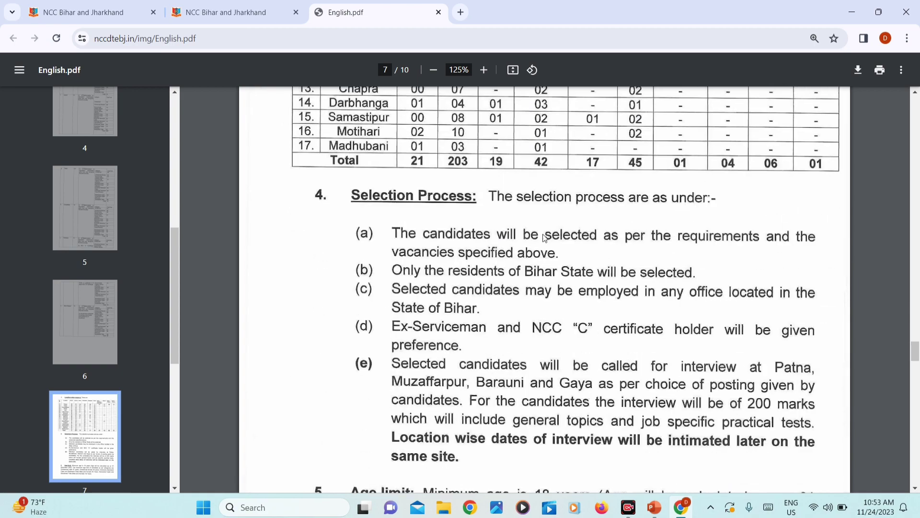
scroll(475, 250, "down", 20)
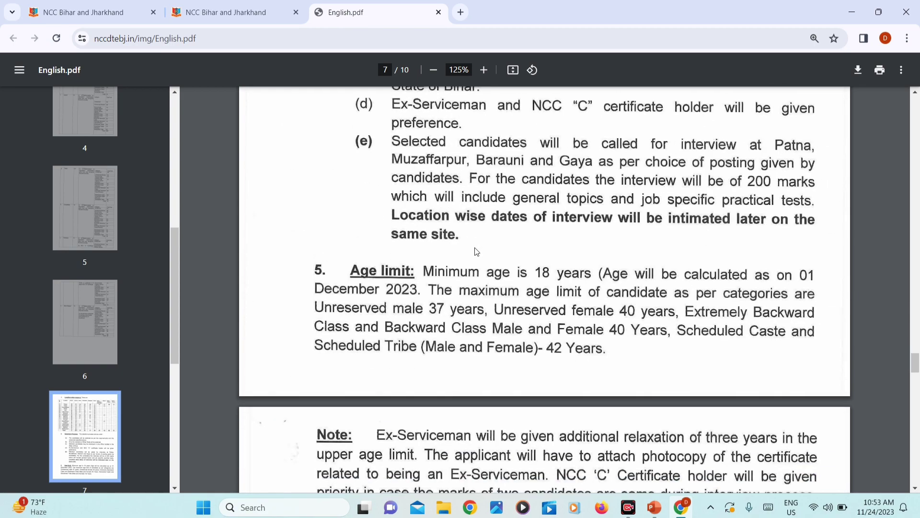
scroll(475, 251, "up", 5)
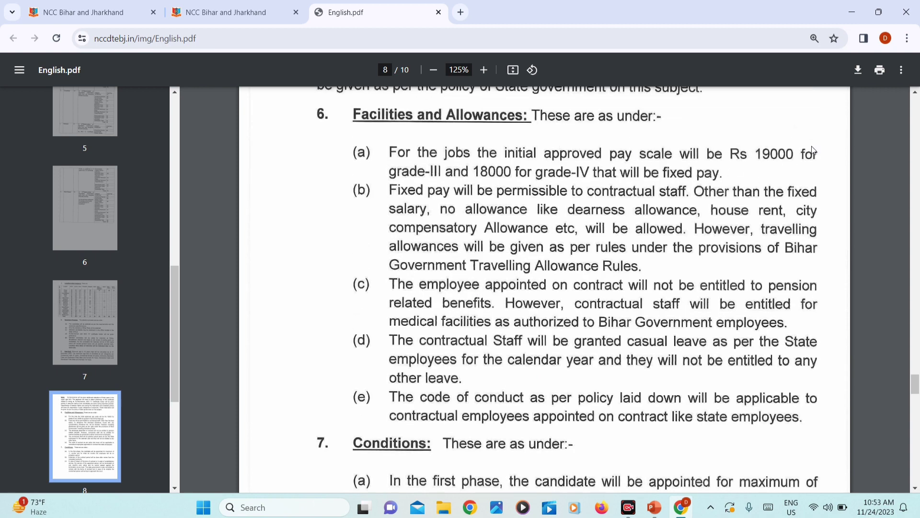
scroll(509, 182, "down", 5)
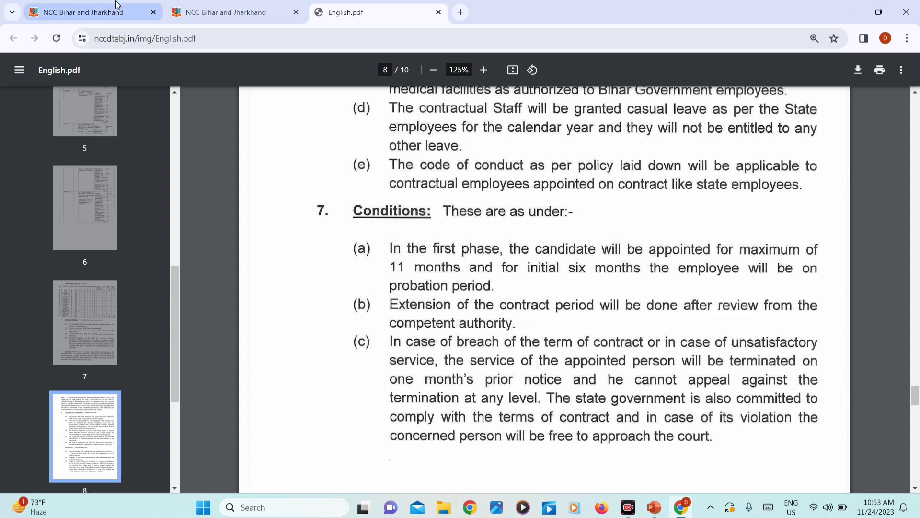
Step: Return to the NCC recruitment page and open the online application form
left_click(226, 12)
scroll(427, 282, "down", 3)
scroll(427, 283, "down", 1)
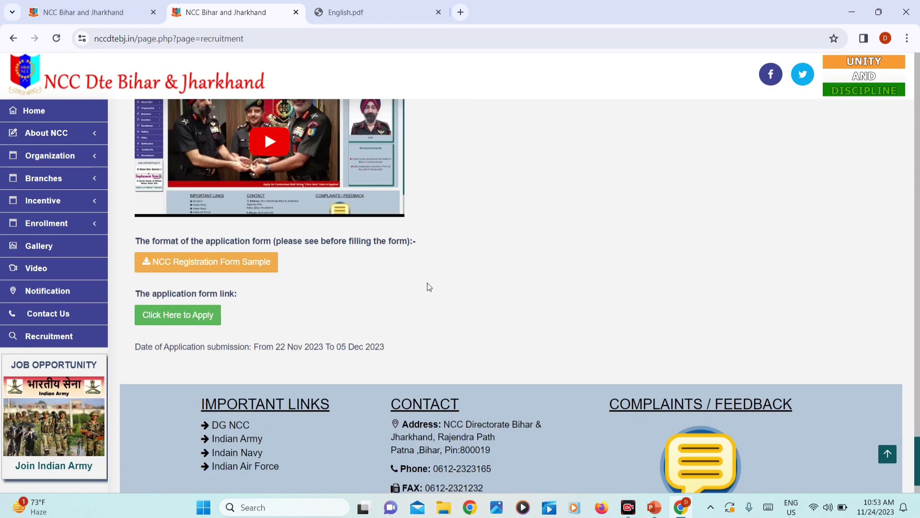
left_click(192, 305)
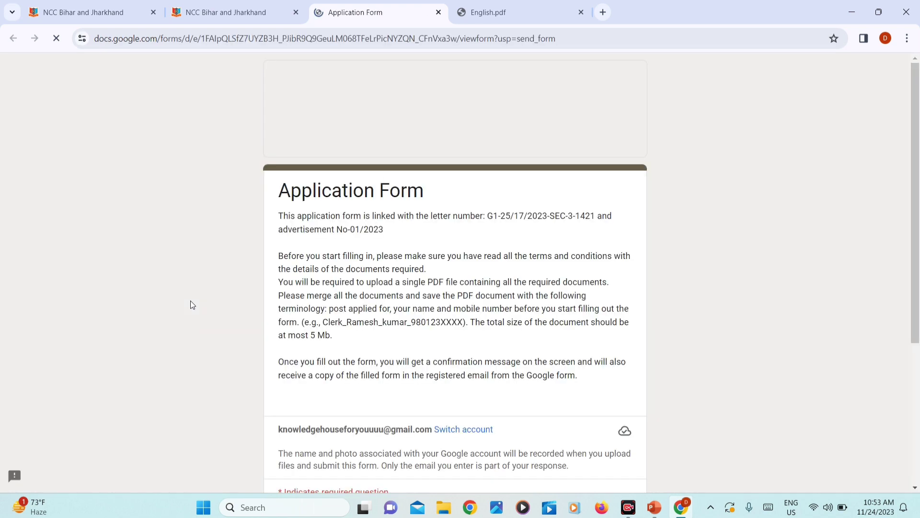
Step: Paste the applicant's e-mail into the Email field and continue to page 2
scroll(238, 249, "down", 5)
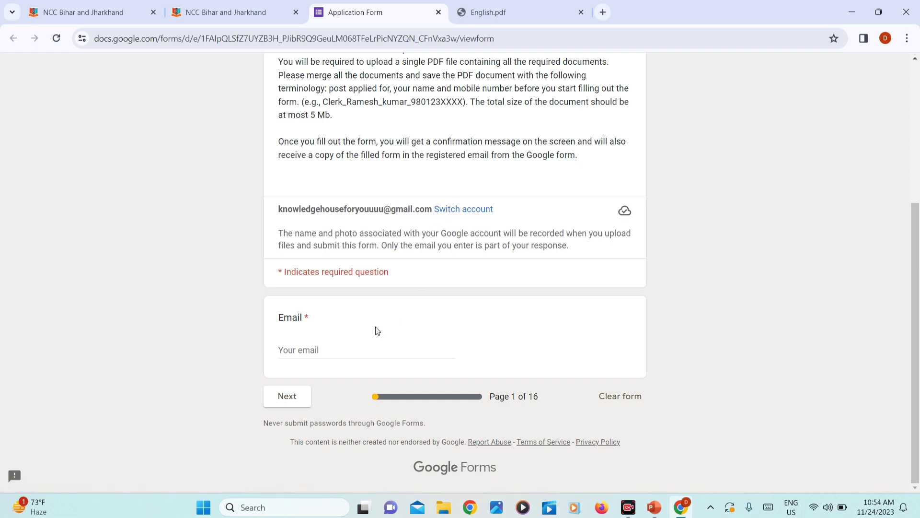
left_click(331, 350)
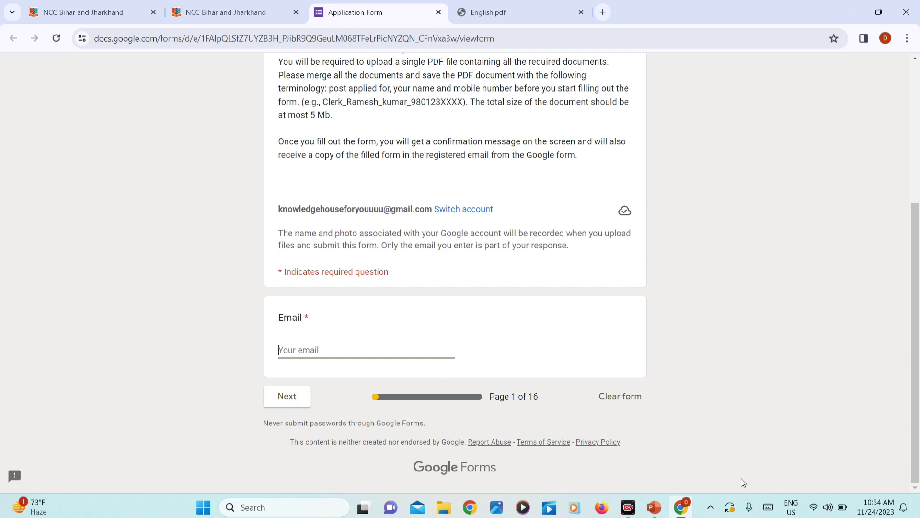
key("ctrl+v")
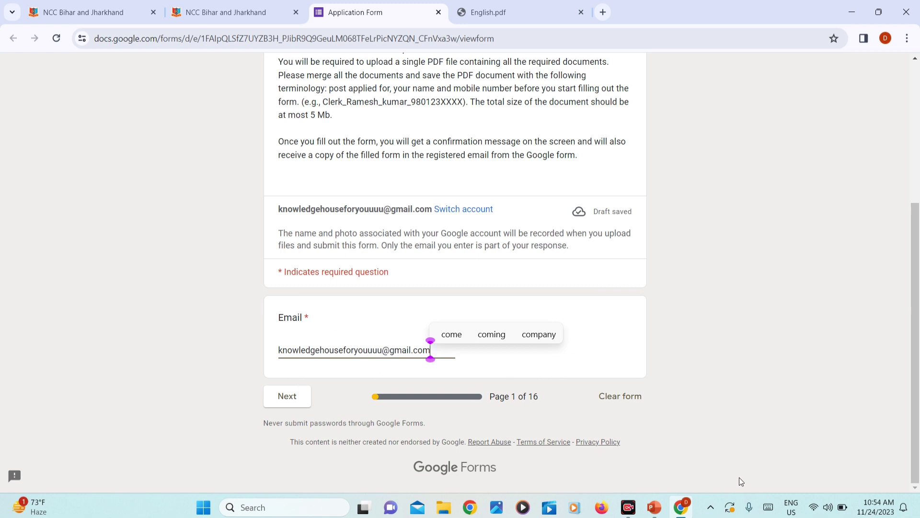
key("Return")
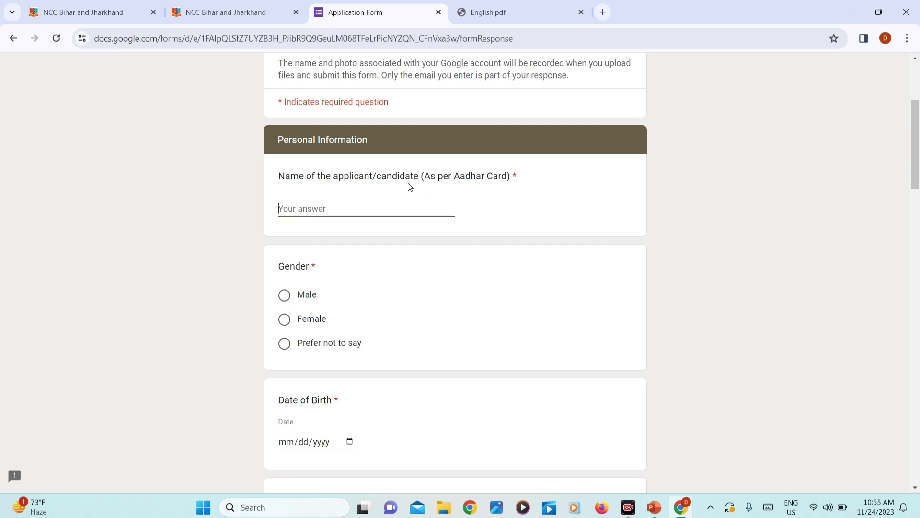
Step: Enter the applicant's full name, choose Male, and set the birth date to 01/01/1998
key("Tab")
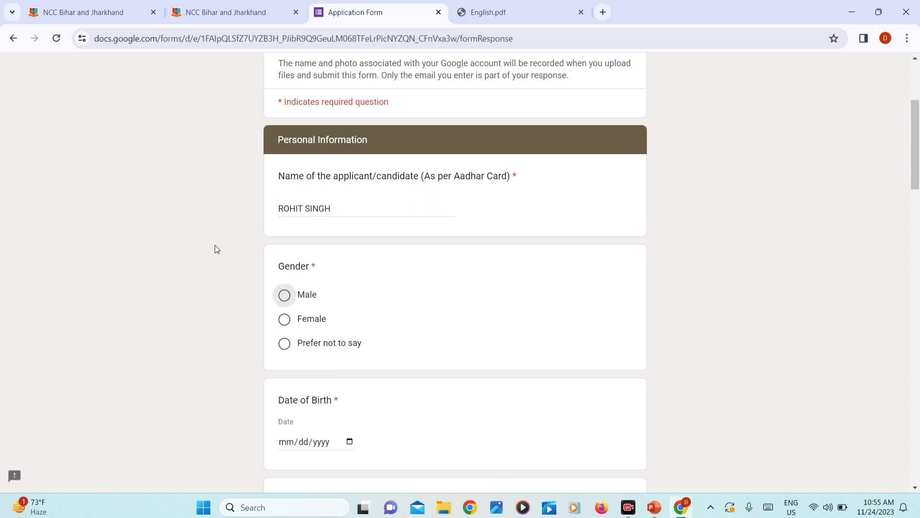
left_click(282, 296)
scroll(283, 293, "down", 3)
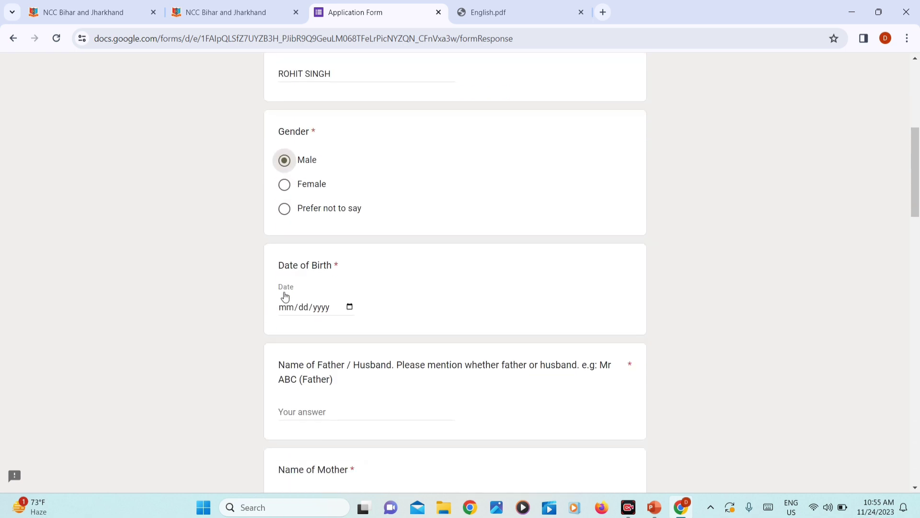
left_click(350, 301)
left_click(342, 323)
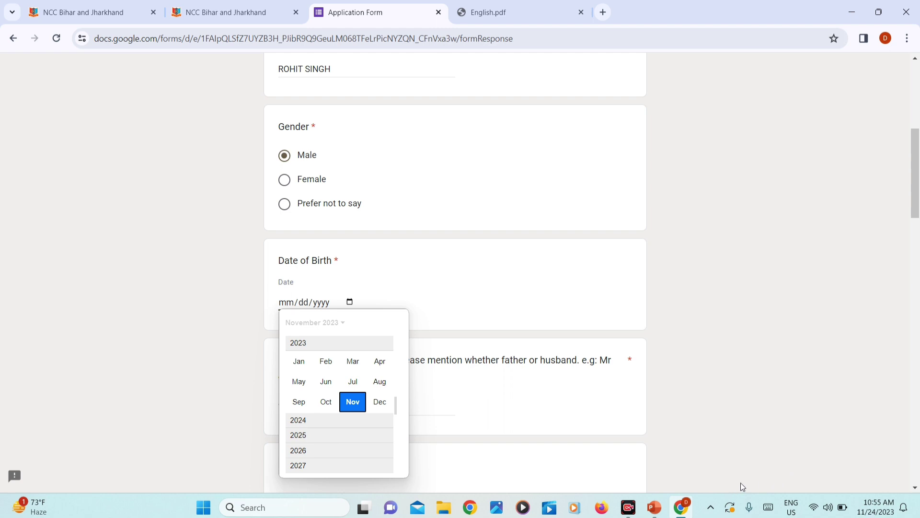
type("01011998")
scroll(735, 347, "down", 3)
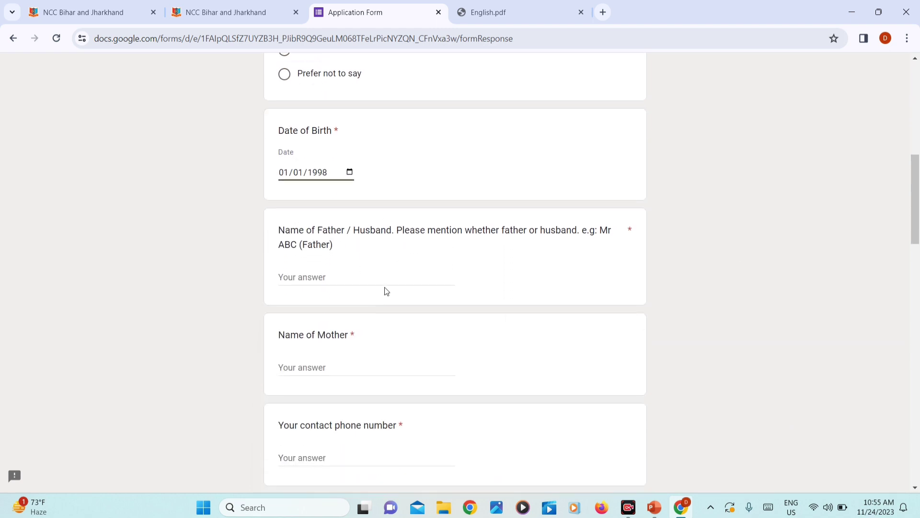
Step: Fill in the father's and mother's names
left_click(376, 271)
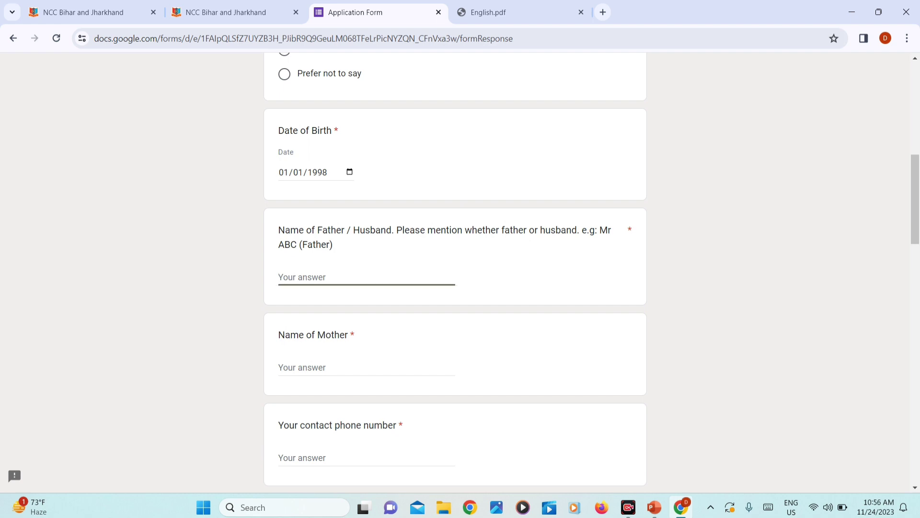
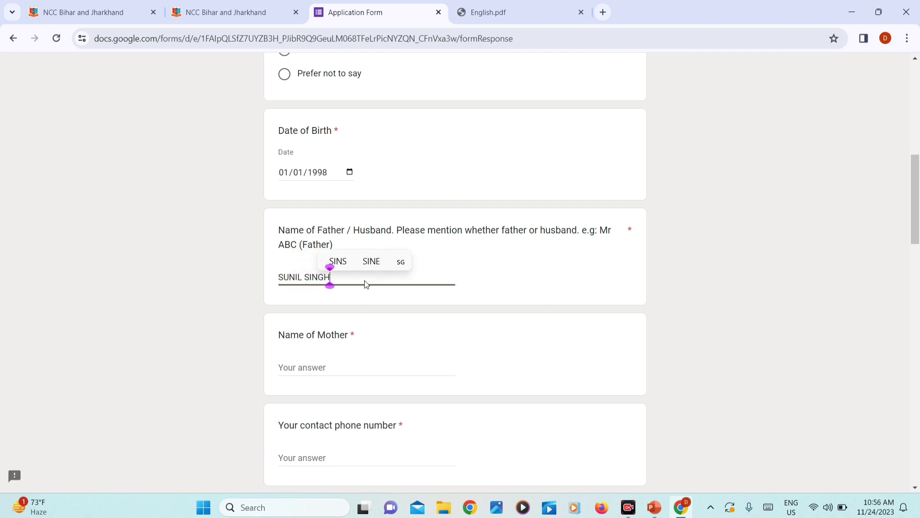
key("Tab")
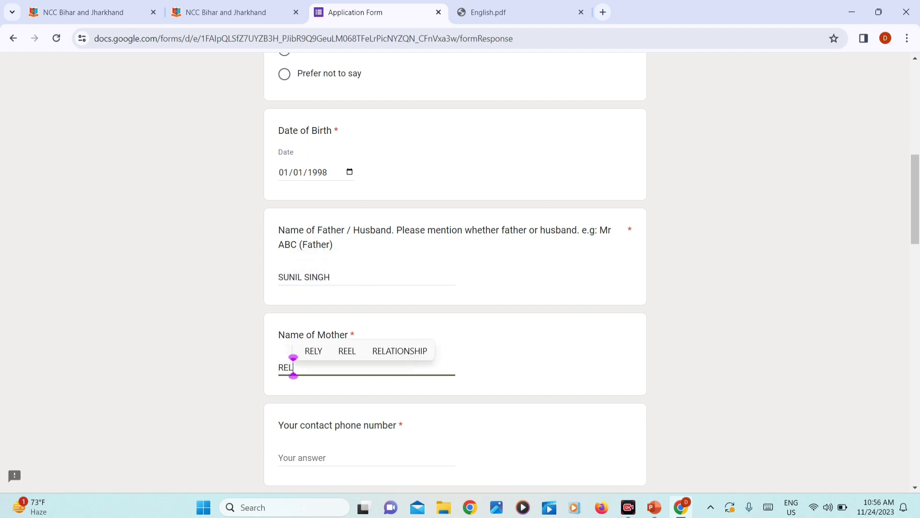
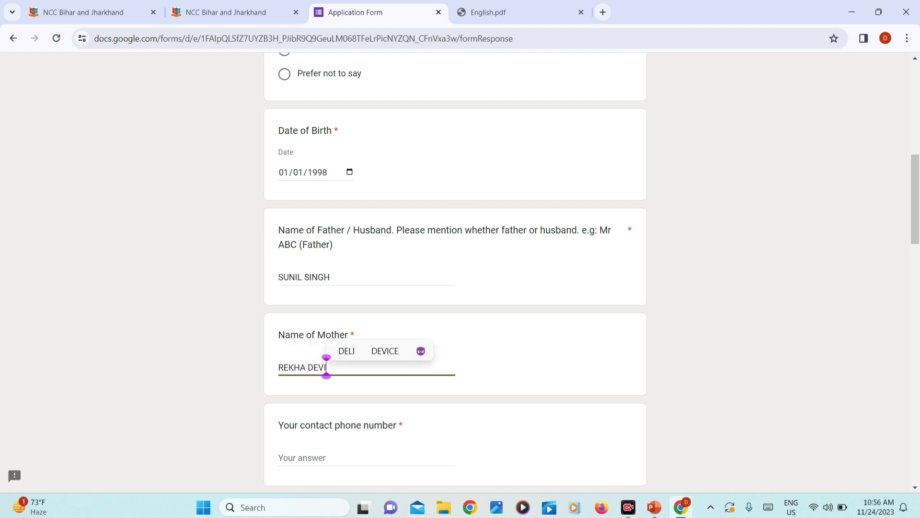
scroll(456, 274, "down", 3)
key("Tab")
scroll(455, 273, "down", 2)
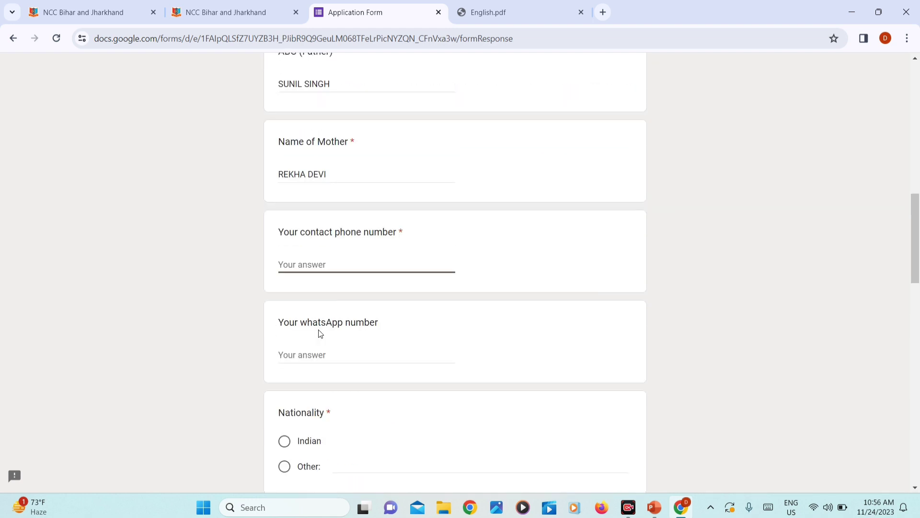
scroll(240, 242, "down", 1)
left_click(335, 298)
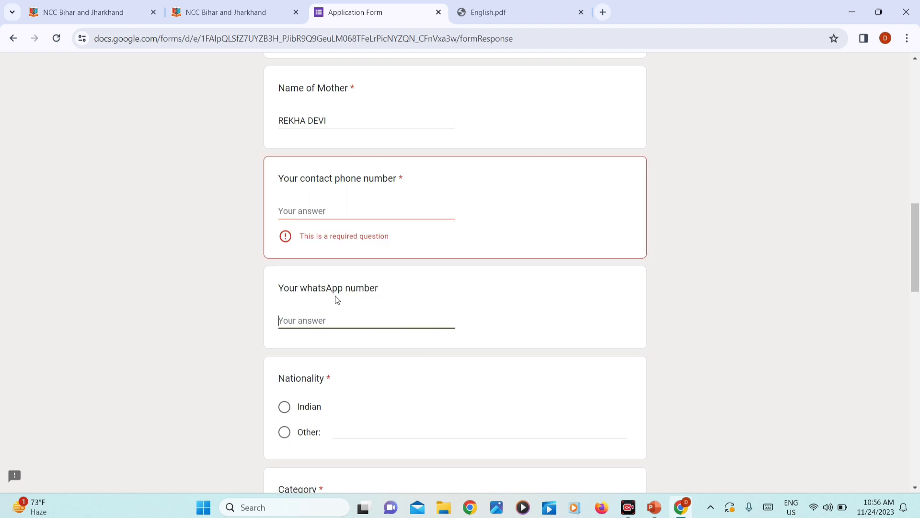
Step: Set nationality to Indian, category to Unreserved, and answer No for both special categories
scroll(309, 301, "down", 3)
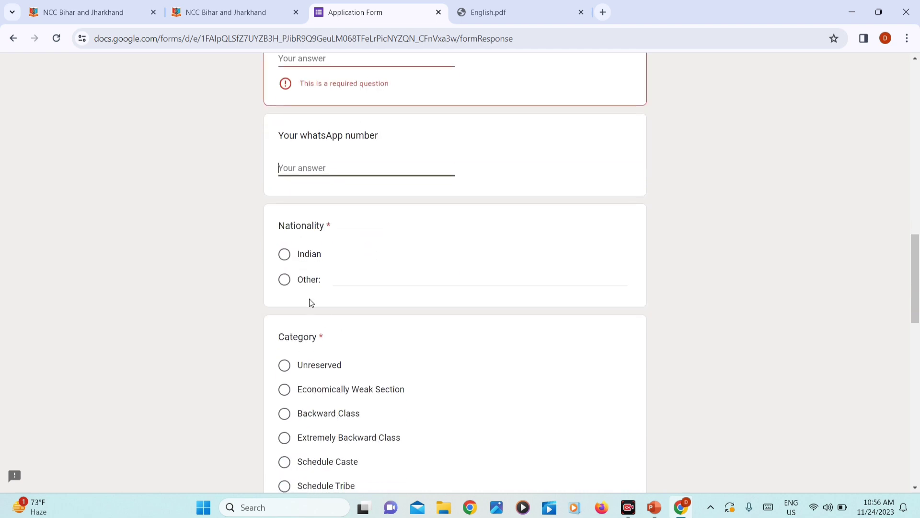
left_click(284, 254)
scroll(355, 298, "down", 2)
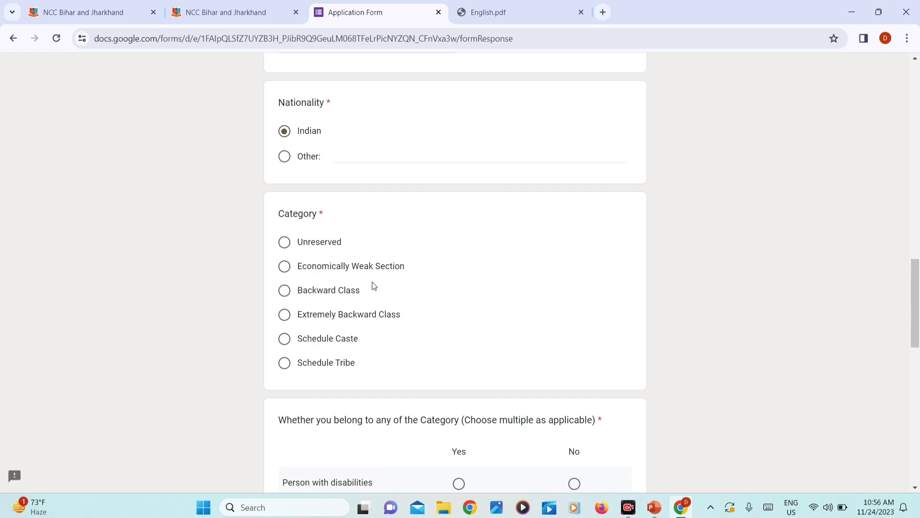
left_click(284, 242)
scroll(376, 261, "down", 2)
scroll(383, 331, "down", 2)
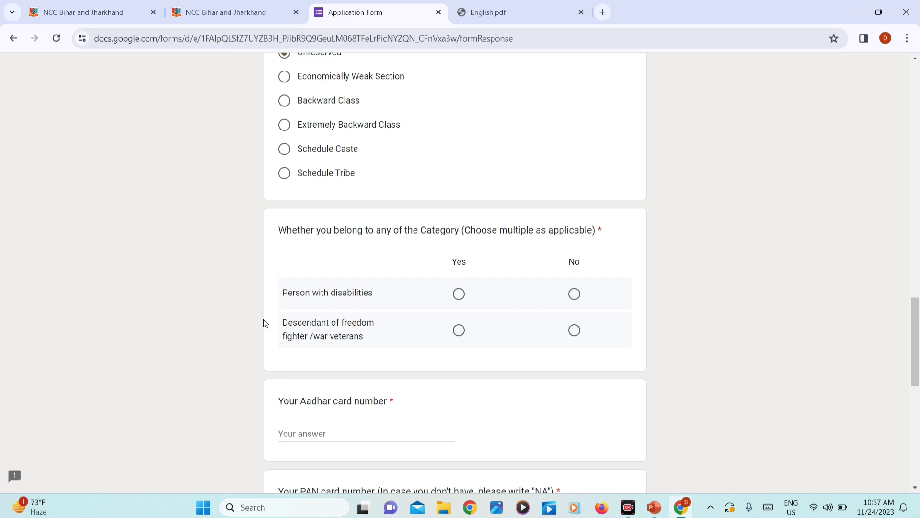
left_click(574, 294)
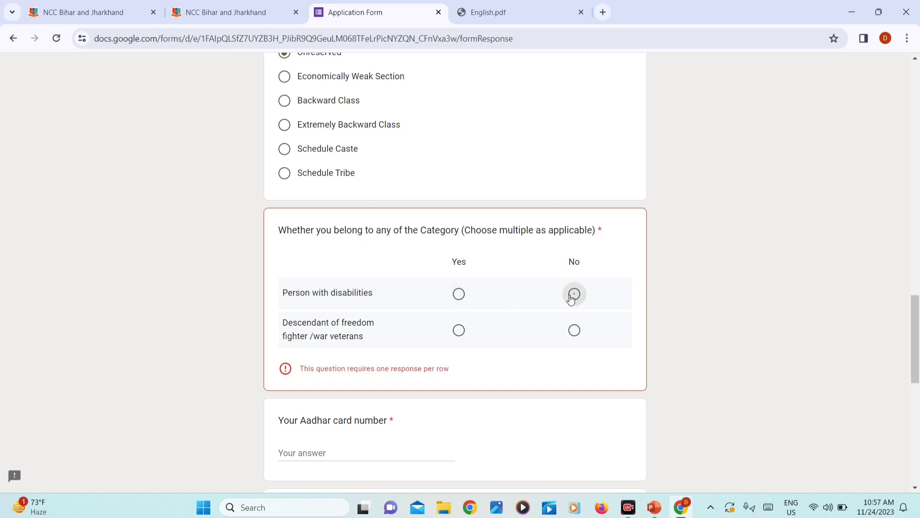
left_click(575, 330)
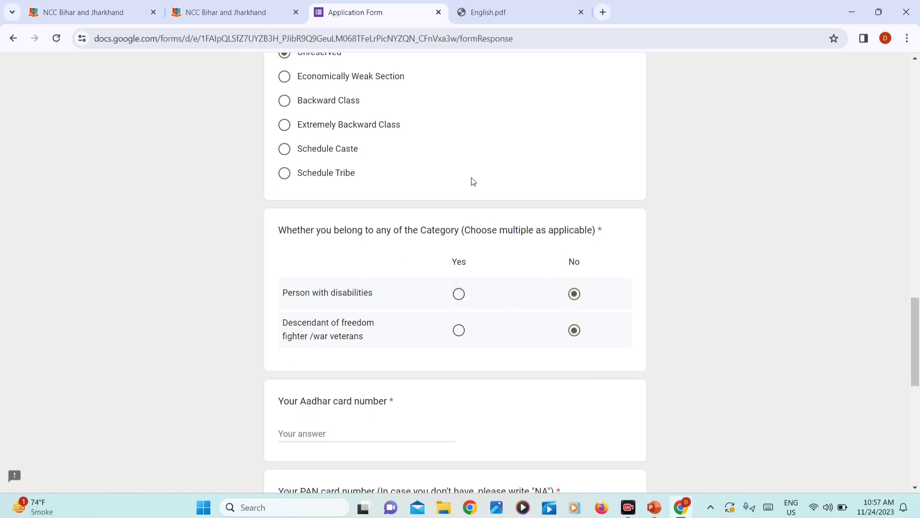
Step: Move through the Aadhar and PAN card number fields
scroll(473, 181, "up", 1)
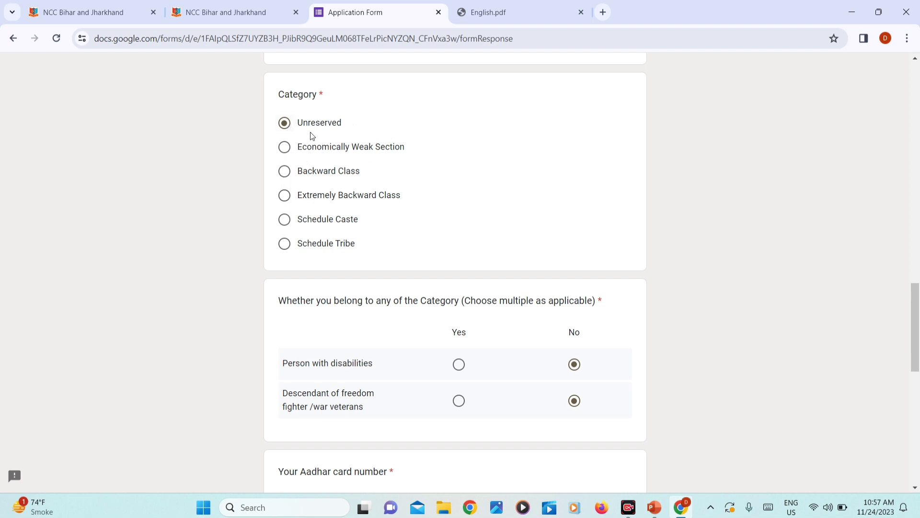
scroll(376, 290, "down", 5)
left_click(374, 283)
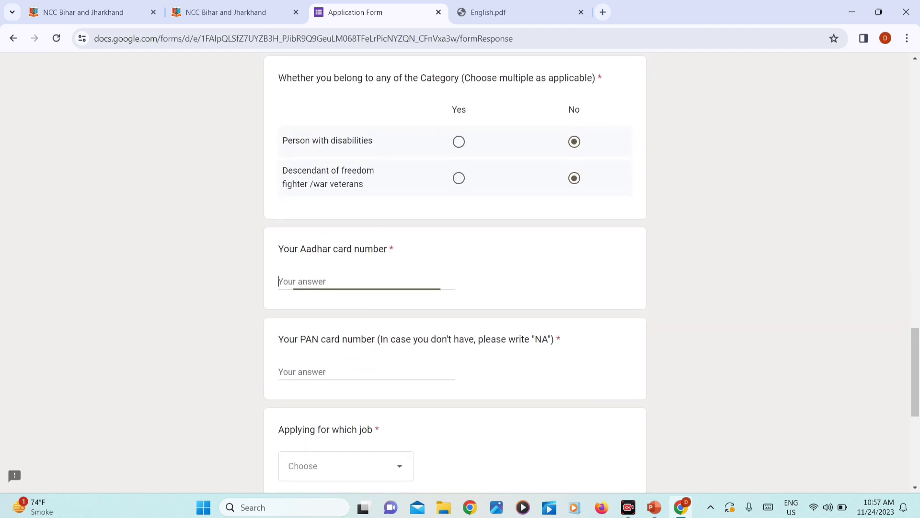
scroll(374, 283, "down", 2)
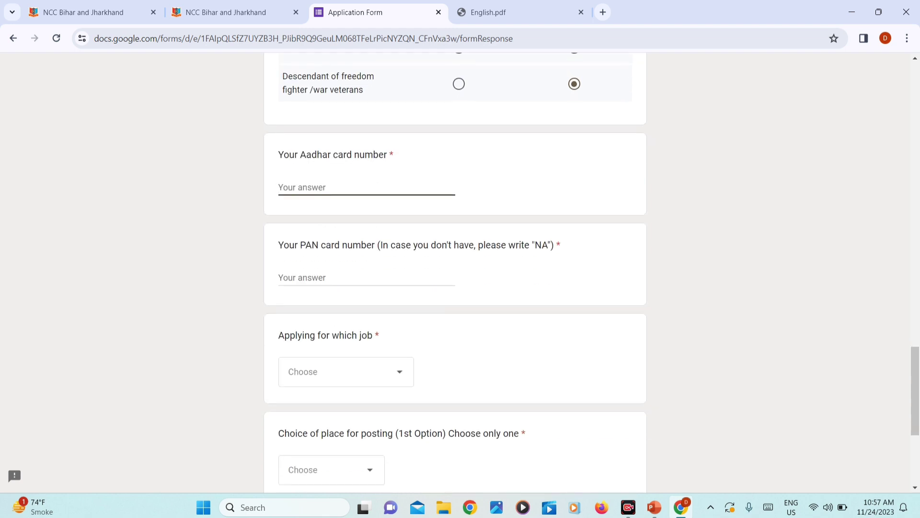
left_click(338, 283)
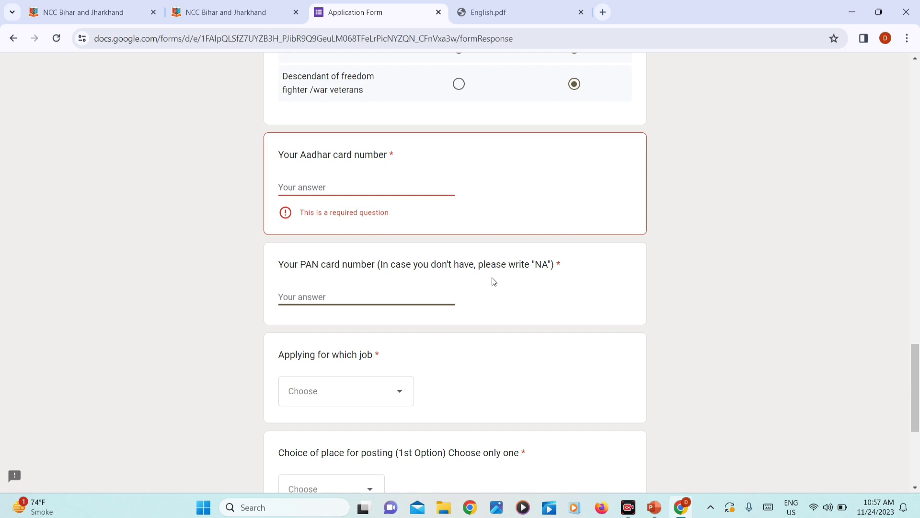
Step: Clear the PAN answer and select Clerk as the job applied for
type("NA")
key("BackSpace")
key("BackSpace")
scroll(491, 277, "down", 3)
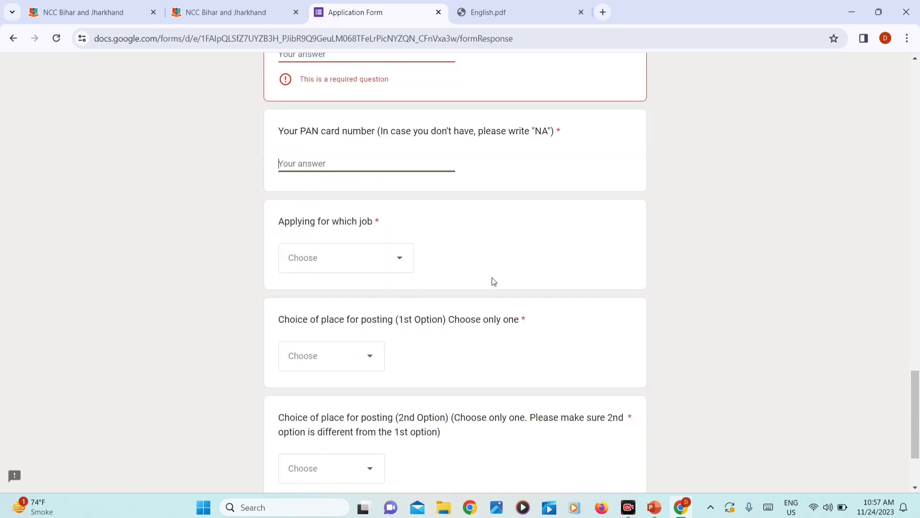
left_click(363, 256)
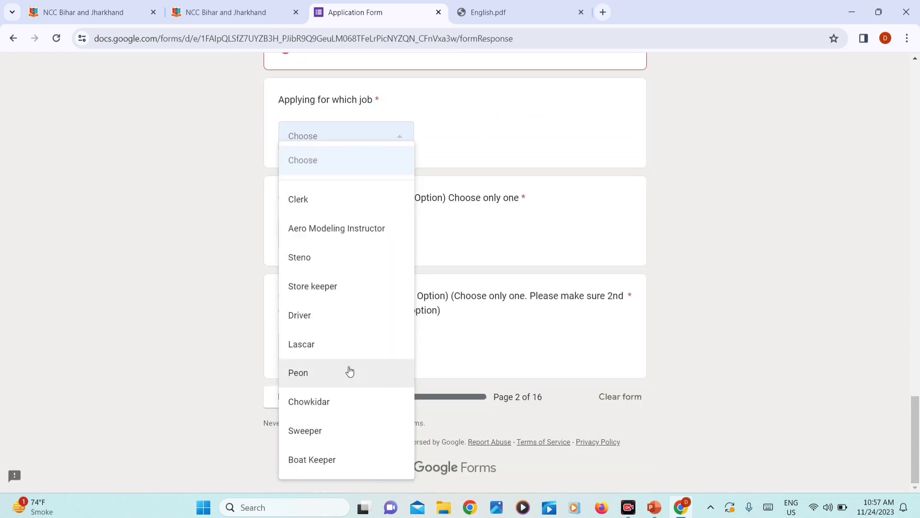
scroll(314, 268, "up", 1)
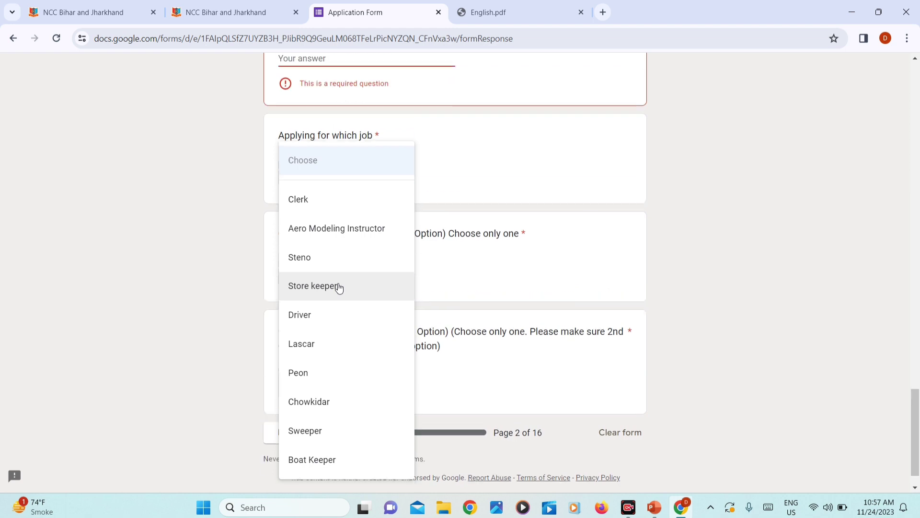
left_click(302, 201)
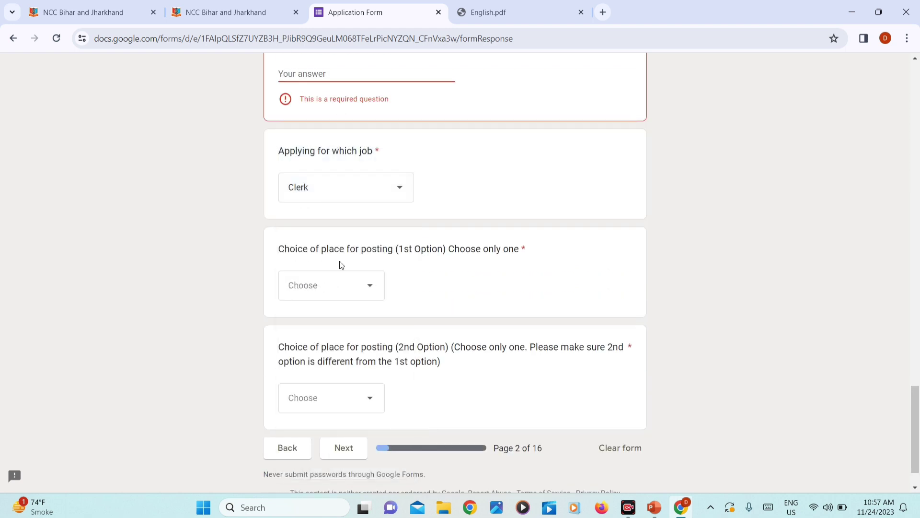
Step: Choose Patna as the first and Gaya as the second posting choice
left_click(382, 281)
left_click(320, 128)
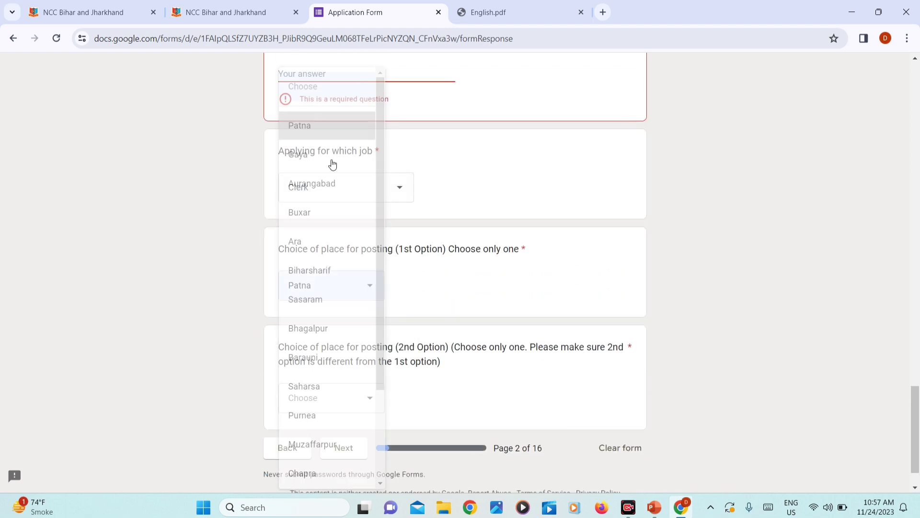
scroll(351, 314, "down", 1)
left_click(321, 339)
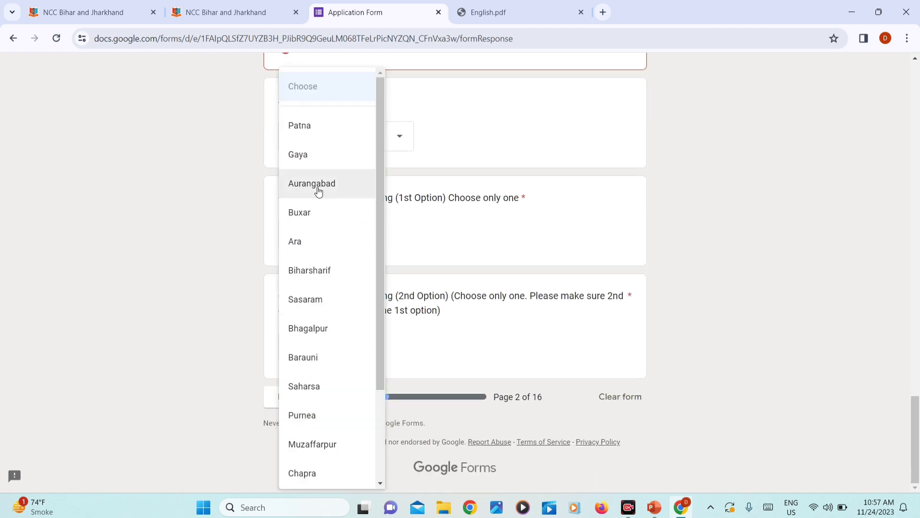
left_click(320, 153)
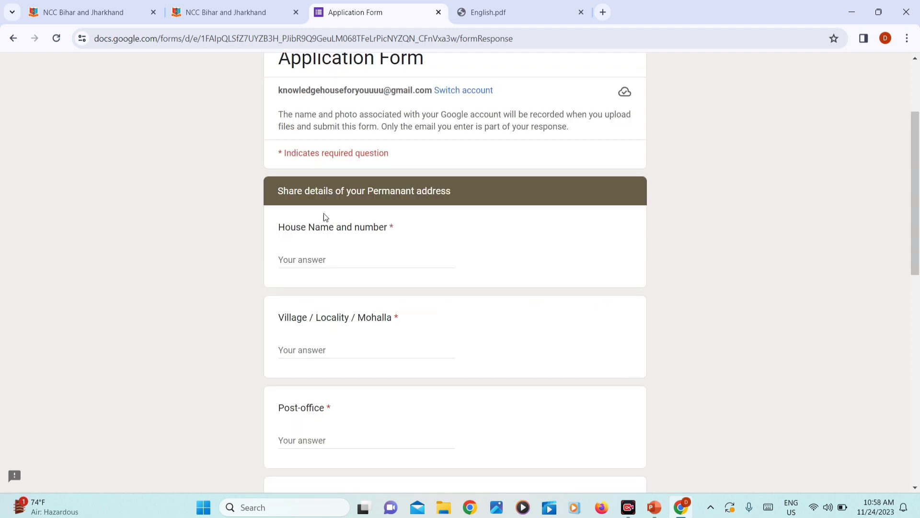
Step: Enter the permanent address house number, locality and post office
left_click(299, 261)
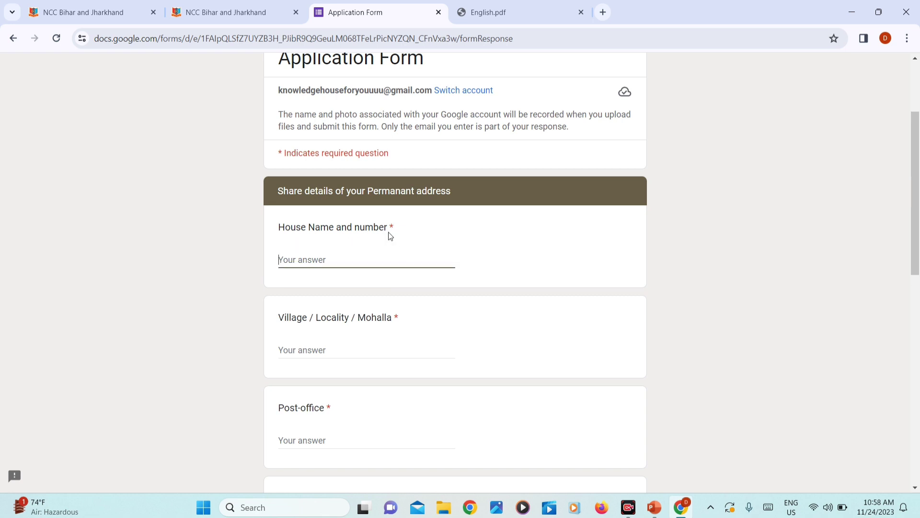
left_click_drag(390, 227, 385, 227)
left_click(296, 260)
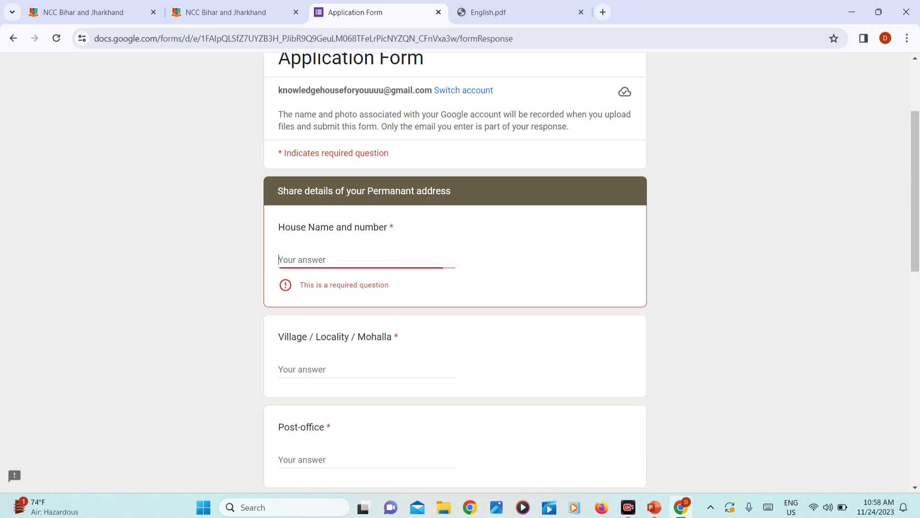
key("Tab")
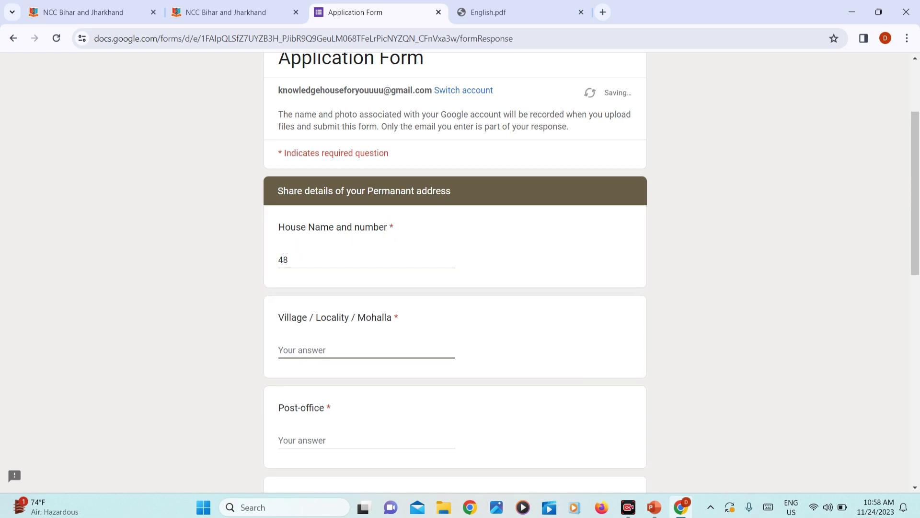
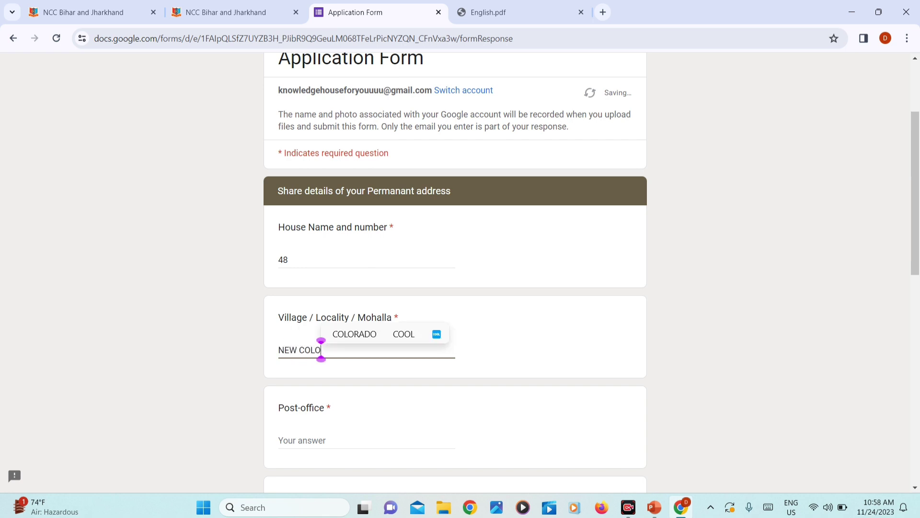
left_click(287, 260)
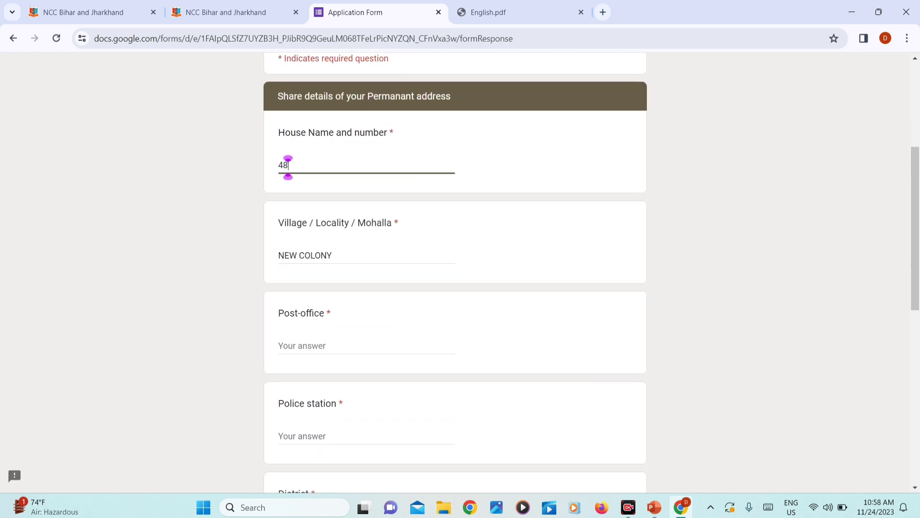
left_click(331, 255)
type("JAMTARA")
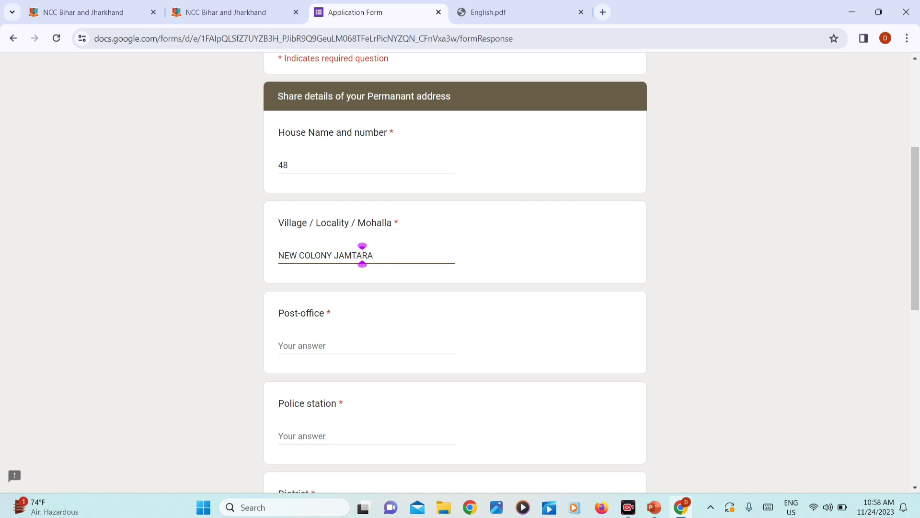
key("Tab")
type("JAMTARA")
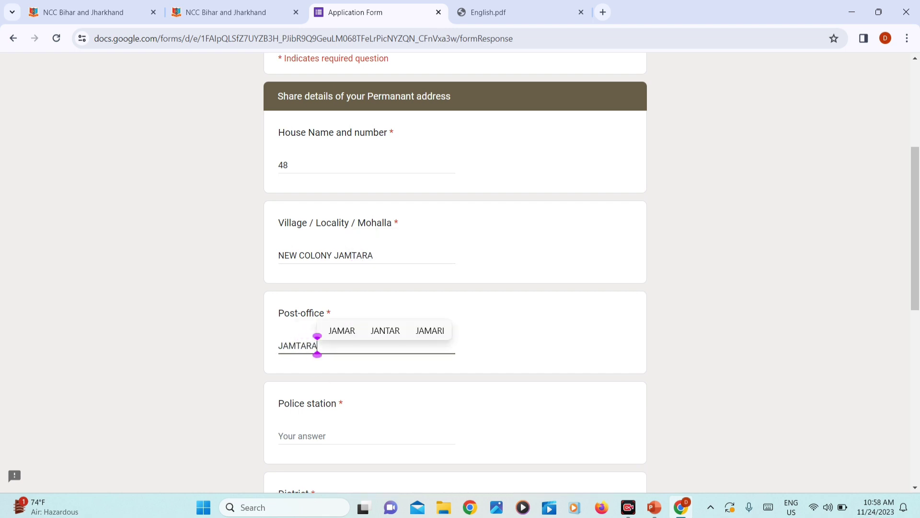
Step: Fill in the police station and district of the permanent address
scroll(455, 273, "down", 3)
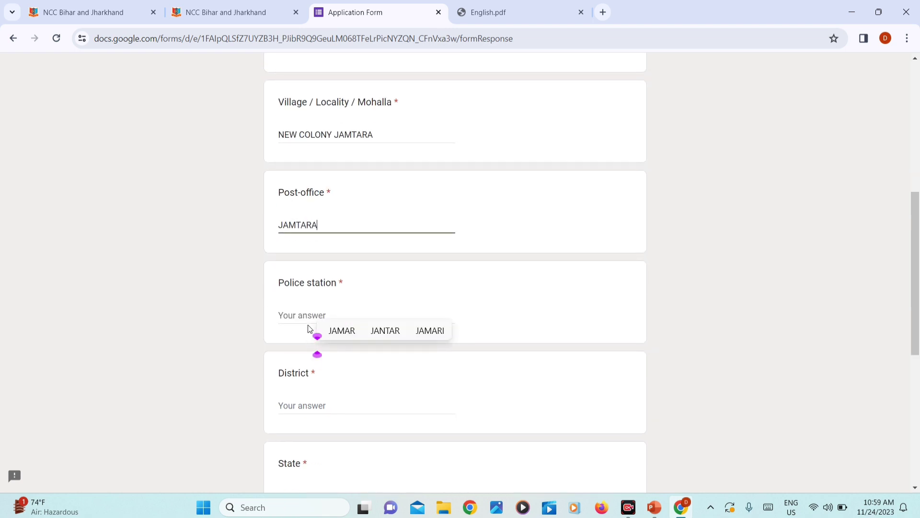
left_click(297, 314)
type("JAMTARA")
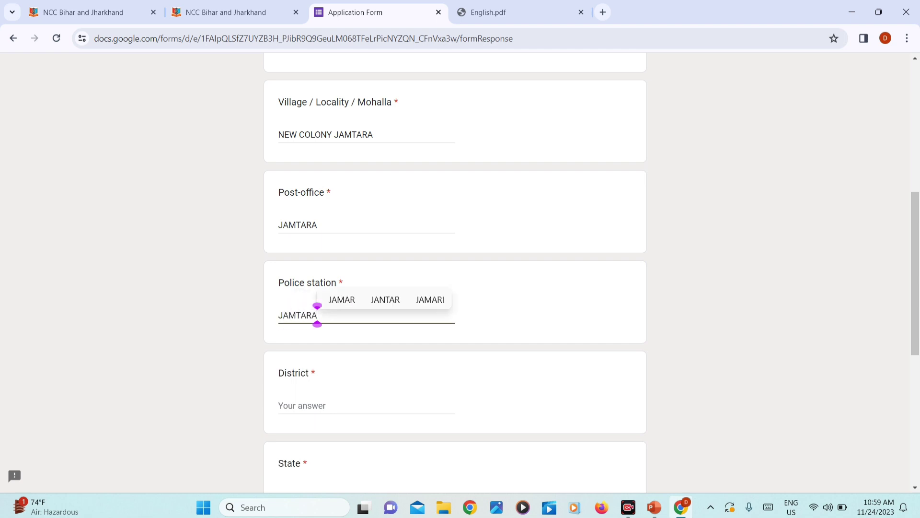
scroll(325, 380, "down", 2)
left_click(325, 346)
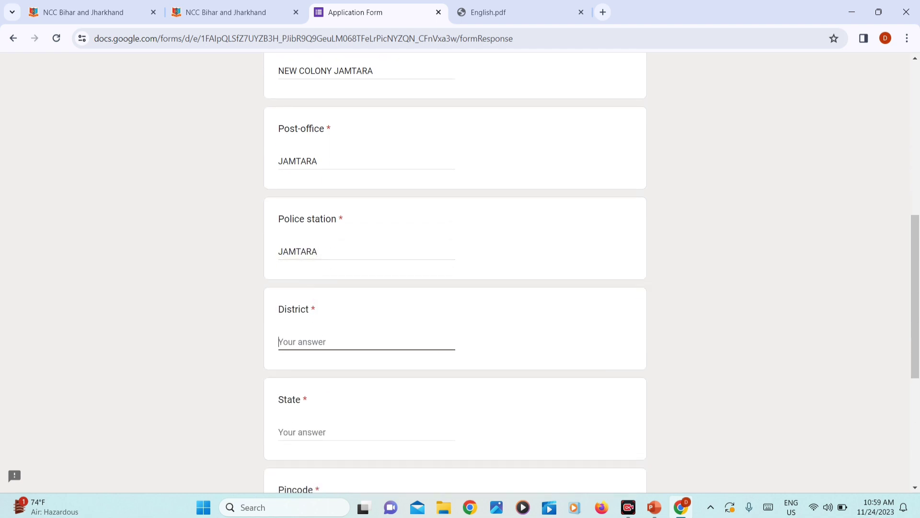
type("JAMTARA")
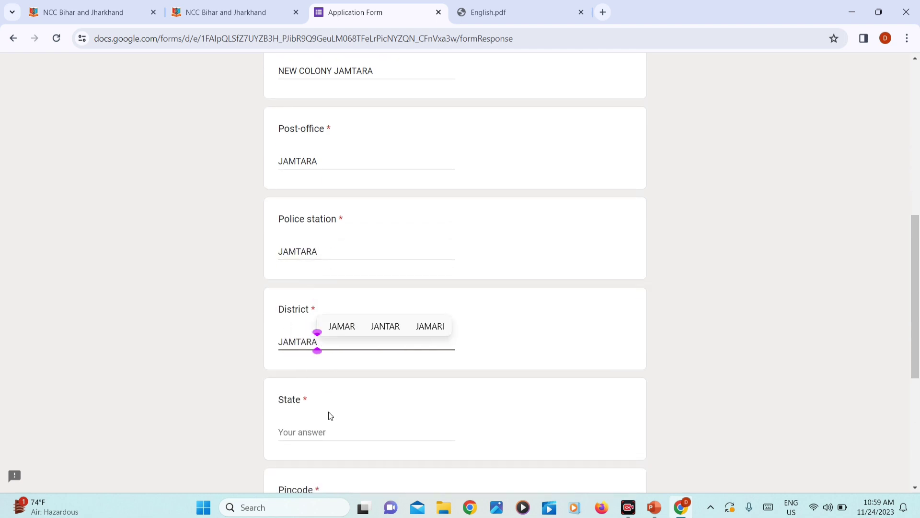
scroll(321, 393, "down", 2)
left_click(300, 309)
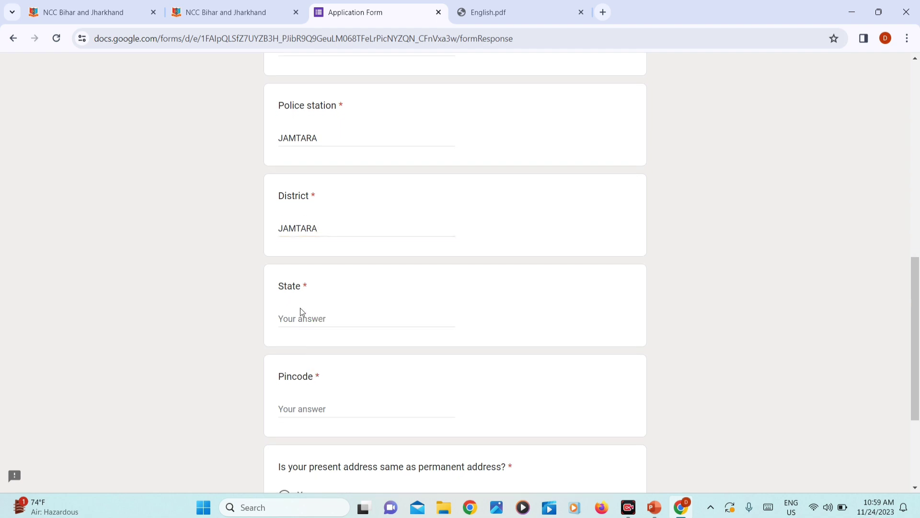
Step: Enter the state and pincode, and answer Yes that present address matches permanent
left_click(300, 317)
type("JHARKHAND")
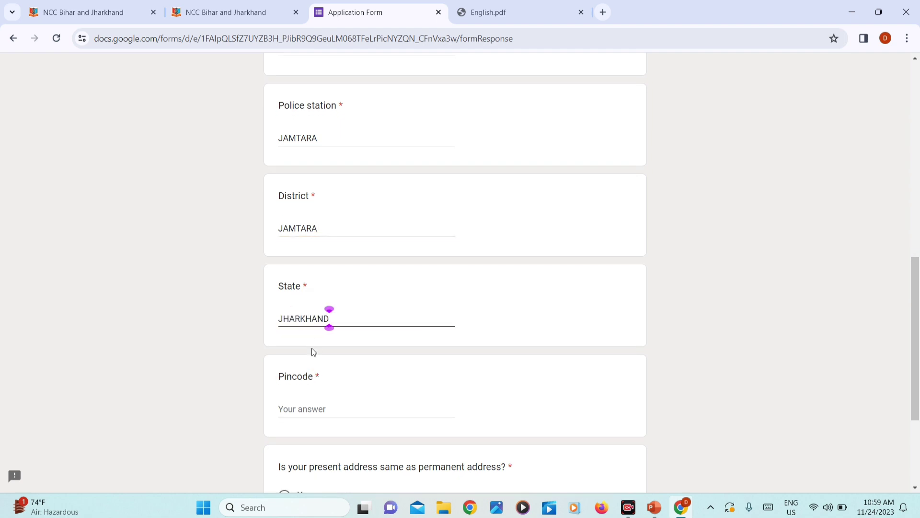
scroll(313, 352, "down", 3)
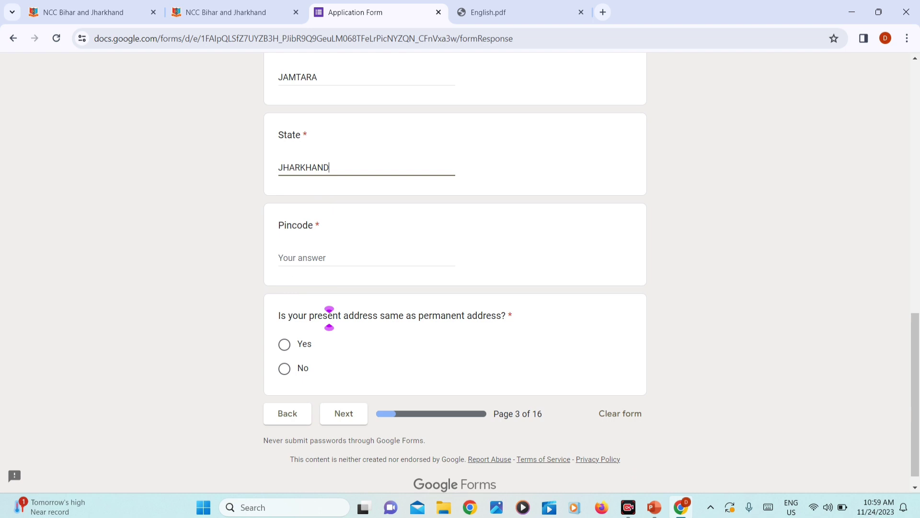
left_click(288, 257)
type("815354")
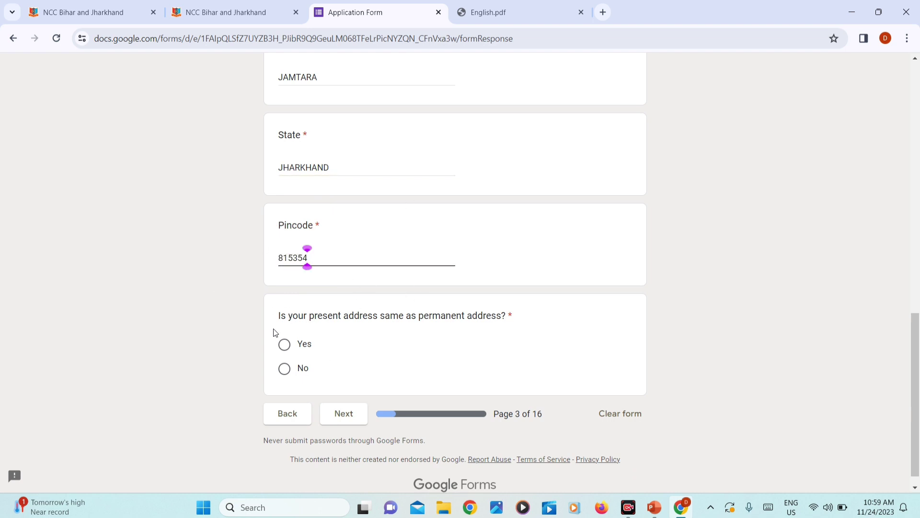
left_click(284, 370)
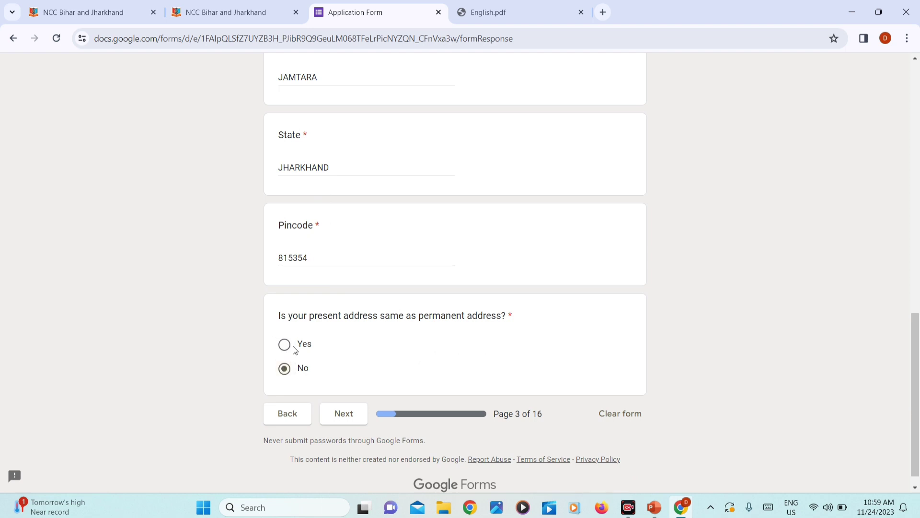
left_click(286, 345)
Step: Confirm Yes for present address, answer Yes to matriculation, and go to its details page
left_click(287, 371)
left_click(285, 345)
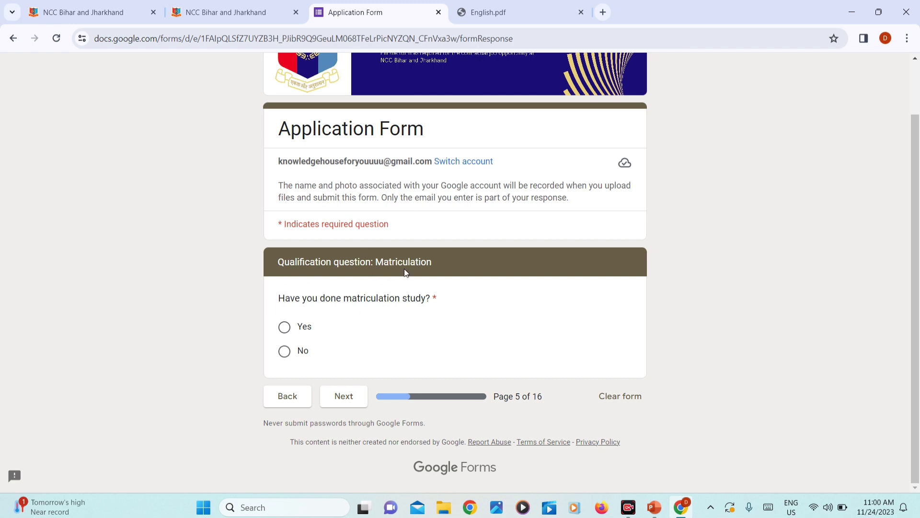
left_click(284, 327)
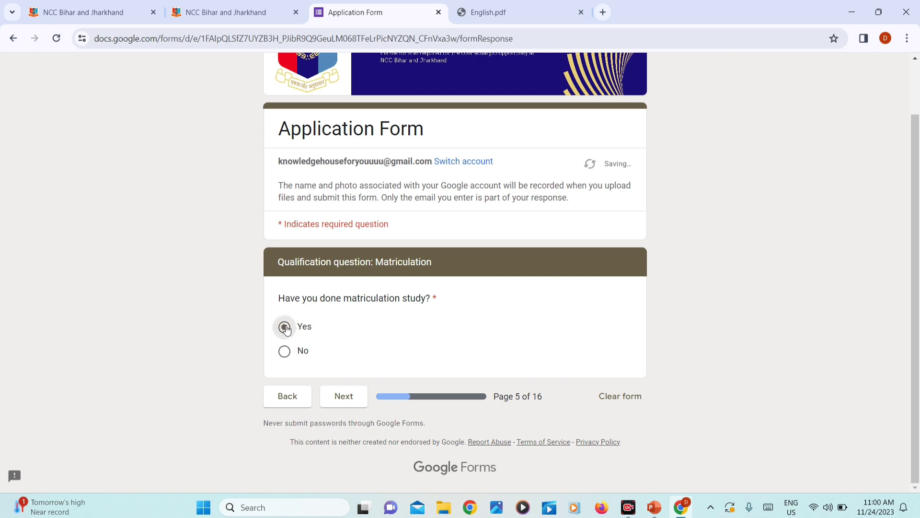
left_click(344, 405)
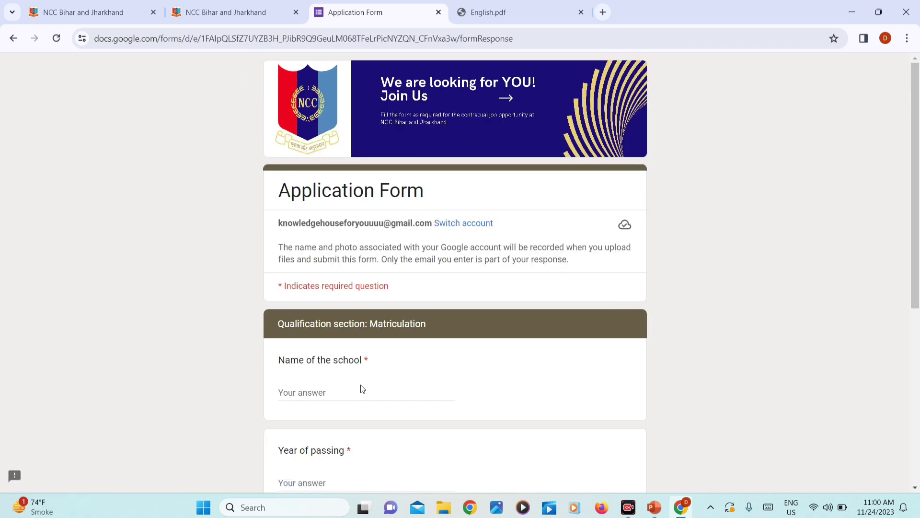
Step: Enter school name 'HIGH SCHOOL JAMTARA' and passing year 2014
scroll(363, 388, "down", 3)
left_click(335, 250)
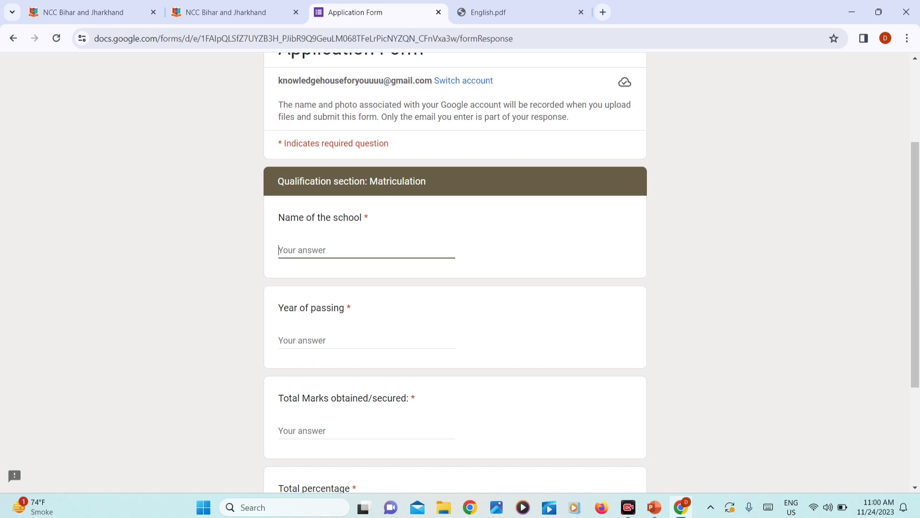
type("HIGH")
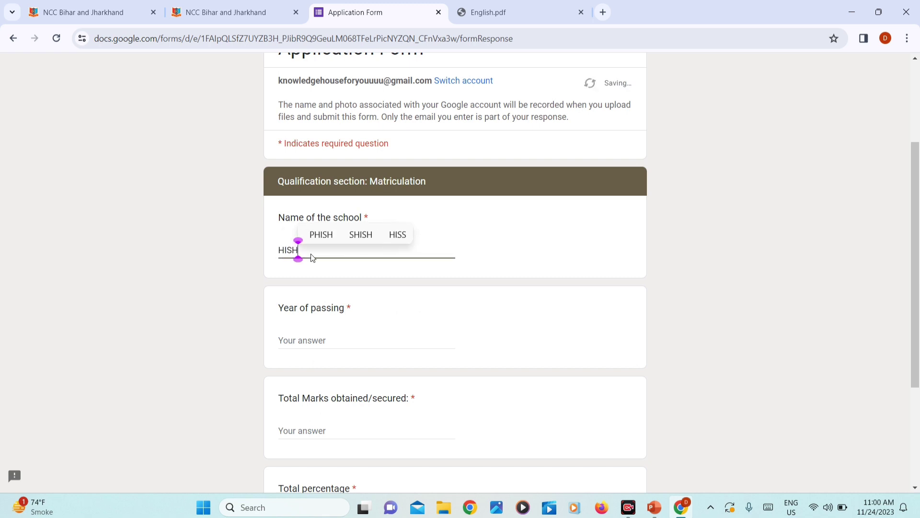
key("BackSpace")
type("H S")
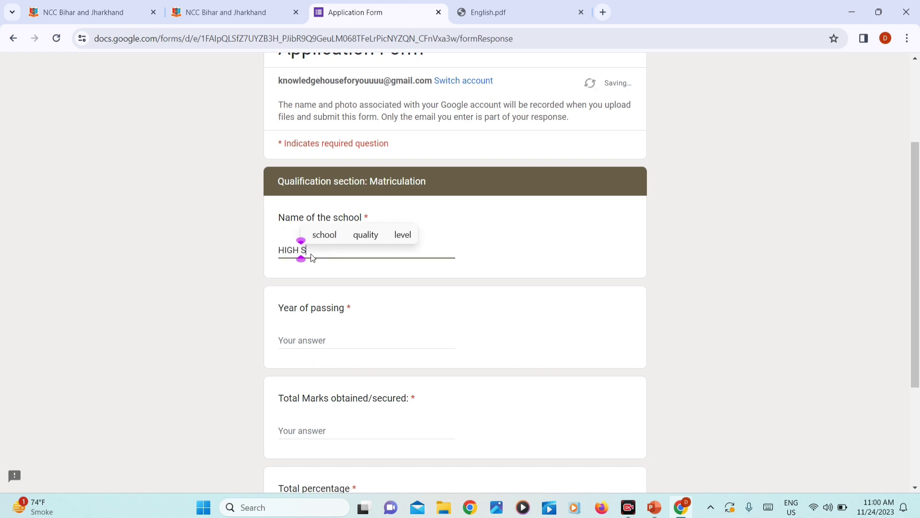
type("CHOOL JAMTA")
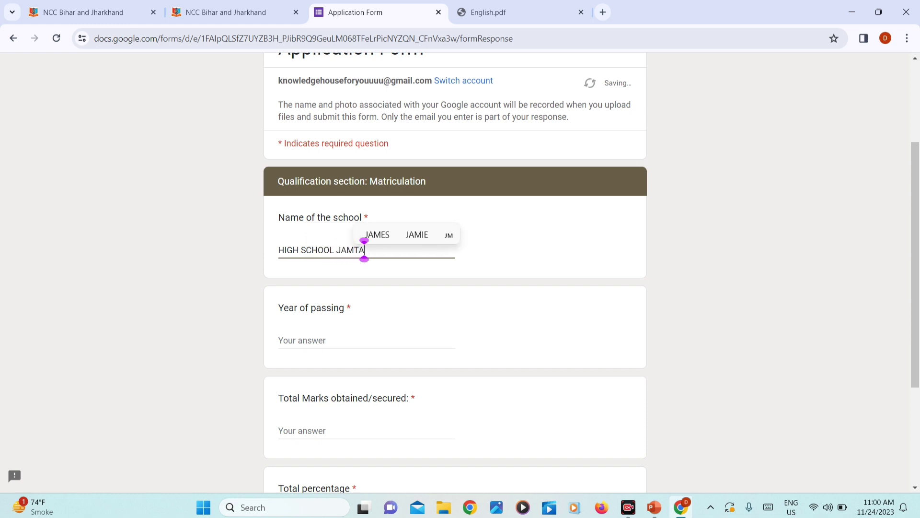
type("RA")
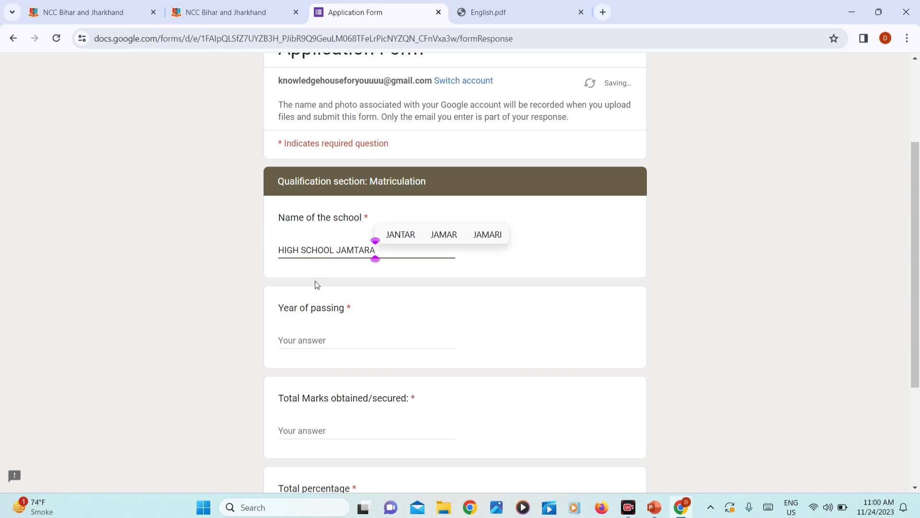
left_click(302, 340)
type("2014")
Step: Enter total marks 251 and percentage 50.2, then advance to page 7
scroll(455, 288, "down", 3)
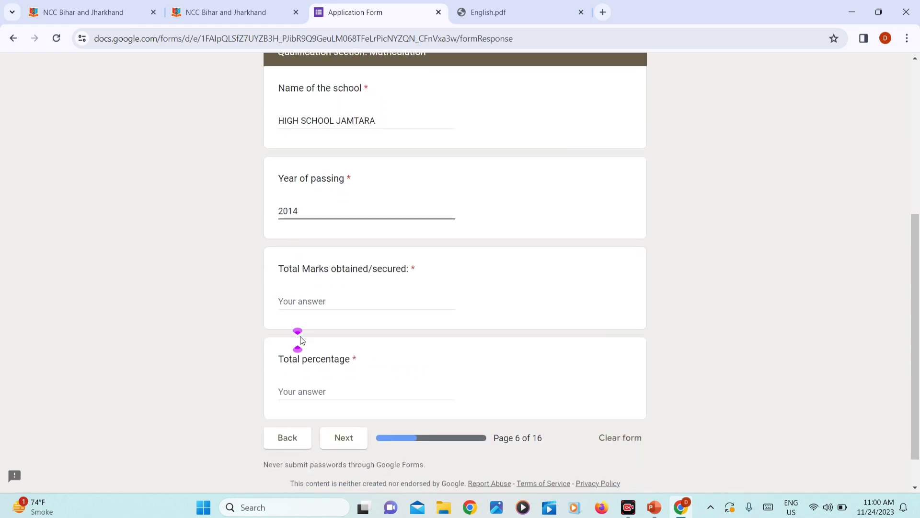
key("Tab")
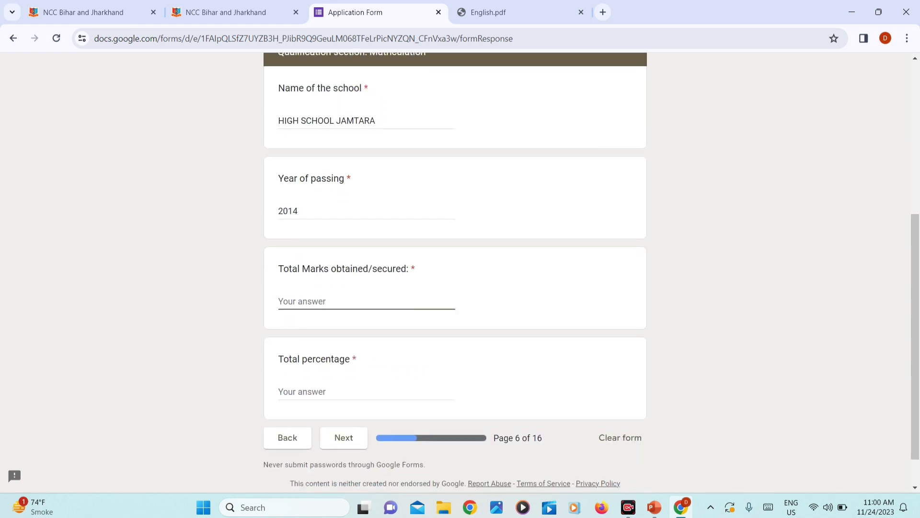
type("60")
key("BackSpace")
key("BackSpace")
type("251")
left_click(287, 392)
type("5")
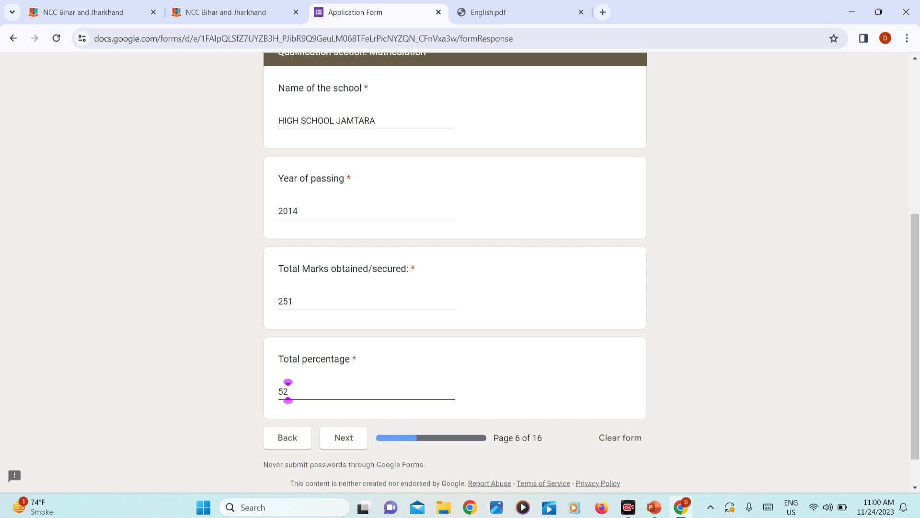
type("0.2")
scroll(293, 385, "down", 1)
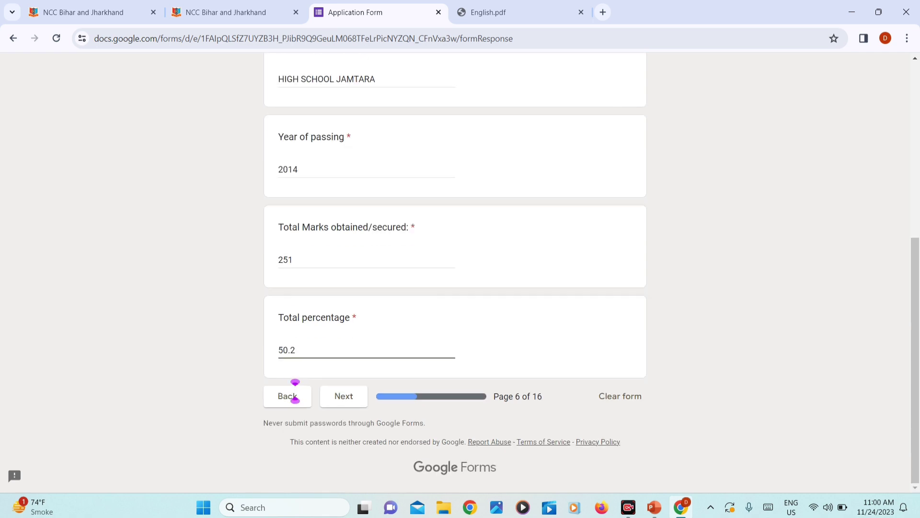
left_click(336, 404)
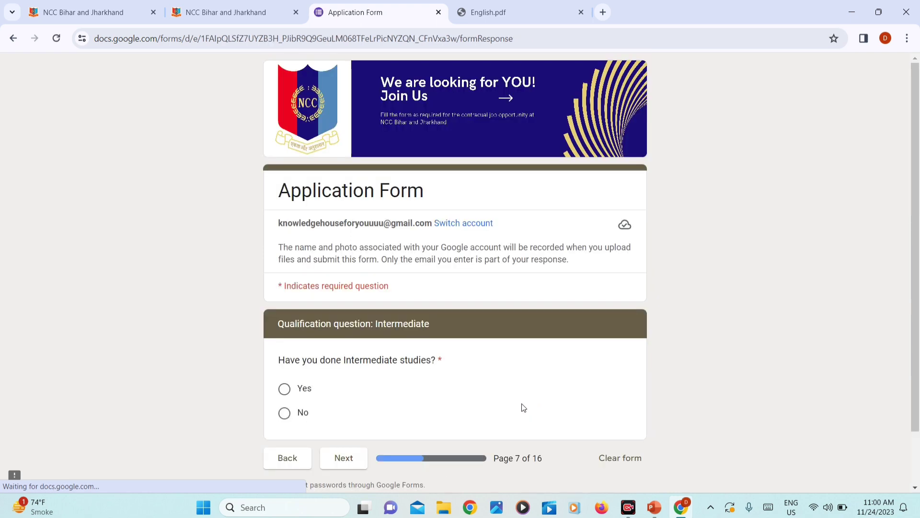
Step: Answer Yes to Intermediate studies, then switch to the NCC recruitment tab to check qualification notes
scroll(513, 411, "down", 2)
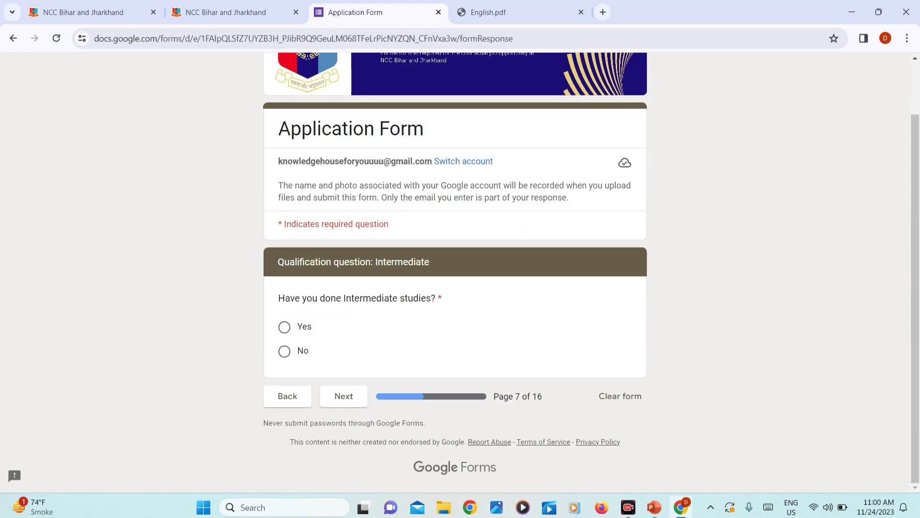
left_click_drag(371, 262, 430, 263)
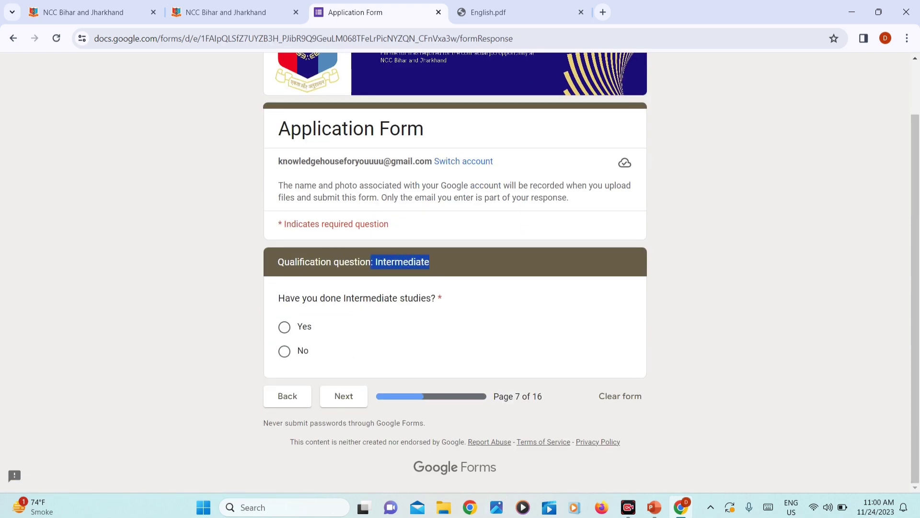
left_click(283, 328)
left_click(225, 12)
scroll(160, 262, "up", 6)
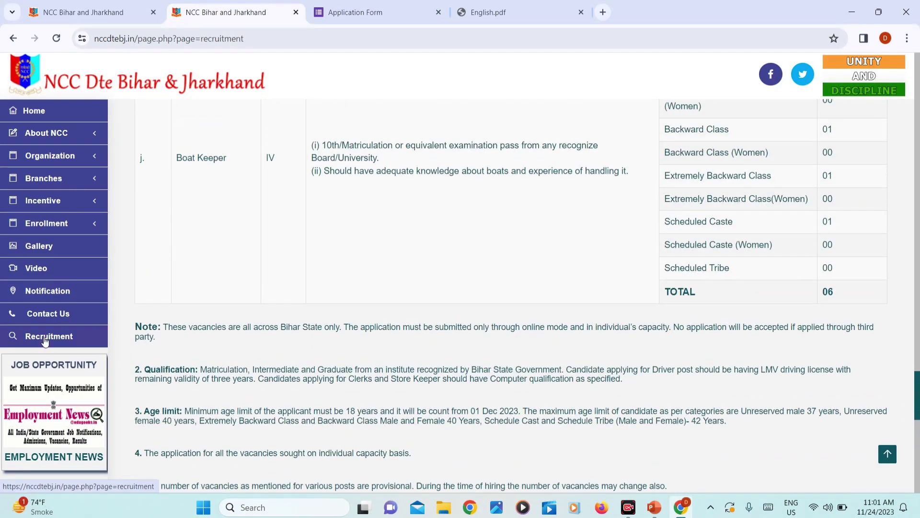
scroll(229, 209, "up", 5)
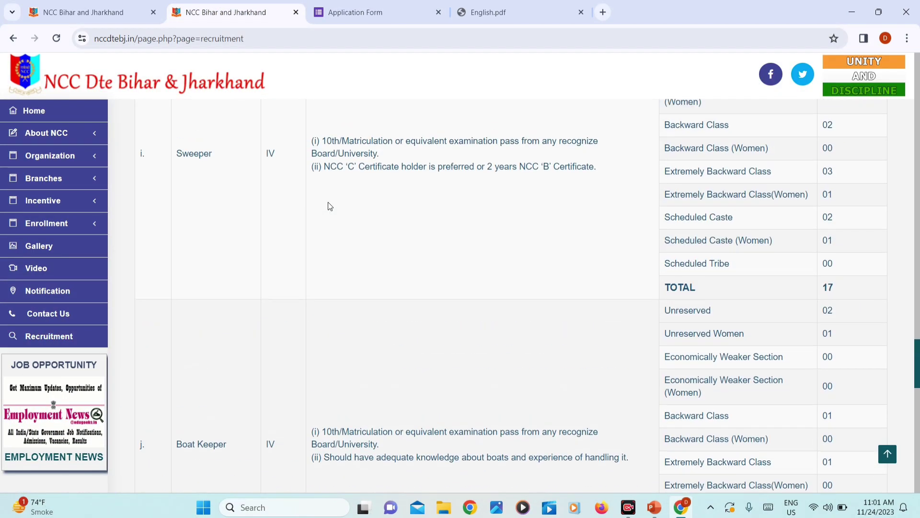
scroll(327, 206, "up", 3)
left_click(539, 13)
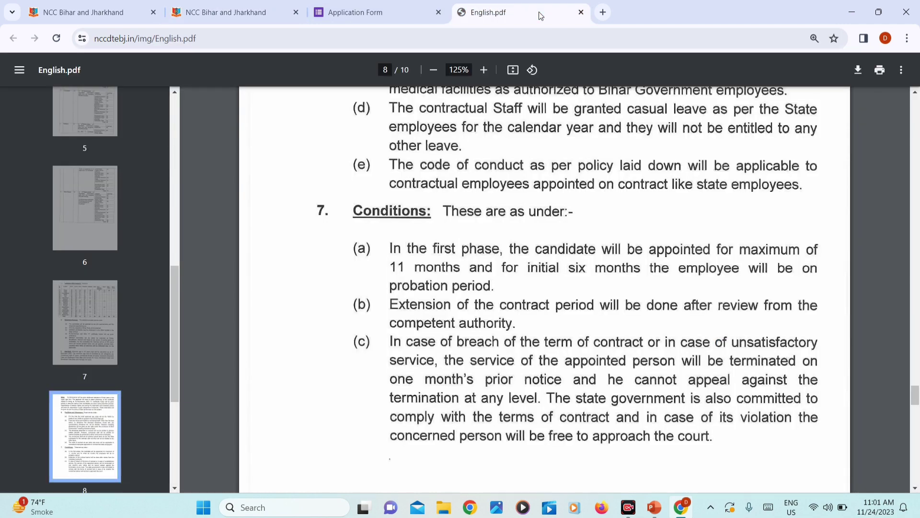
left_click(253, 15)
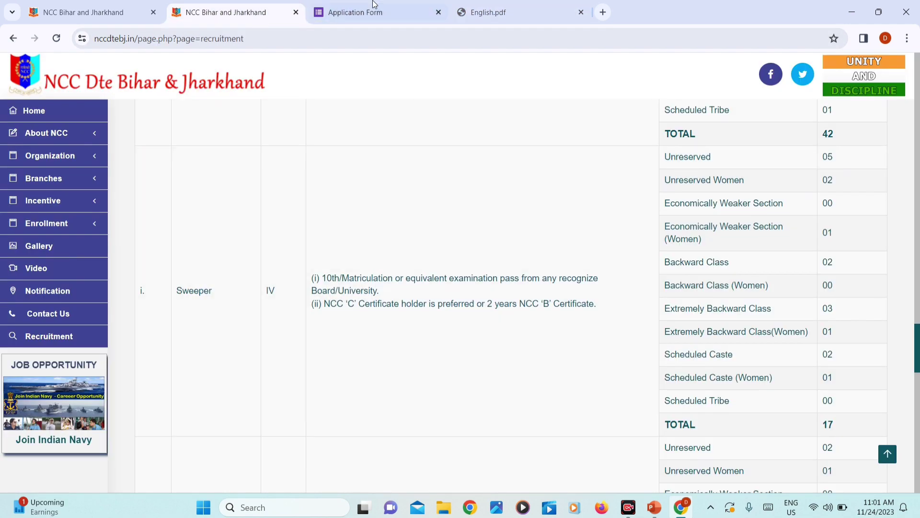
left_click(375, 6)
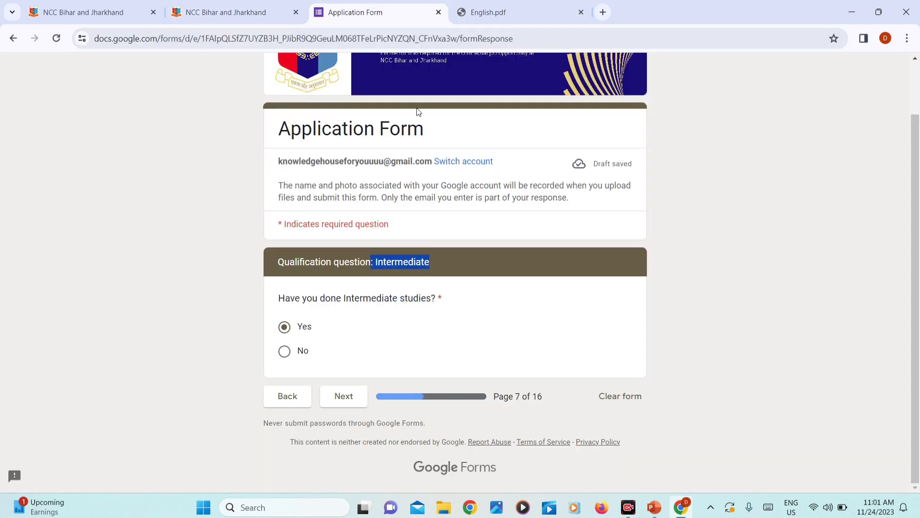
Step: On the Intermediate details page, enter school 'HIGH SCOOL JAMTARA' and passing year 2016
left_click(342, 404)
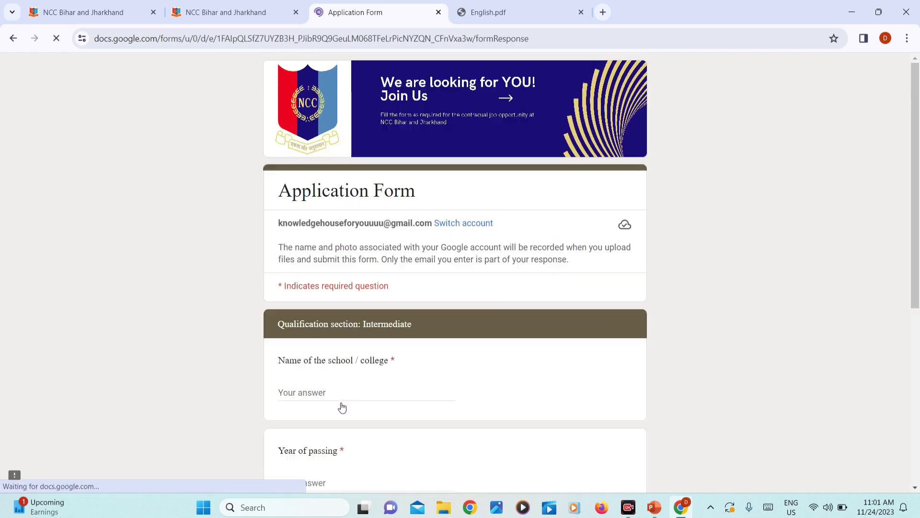
scroll(342, 407, "down", 3)
left_click(317, 266)
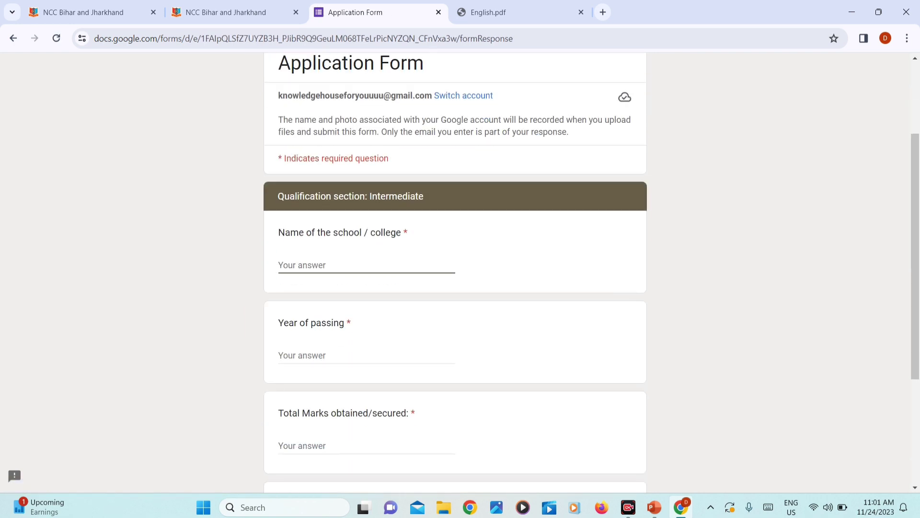
type("HIGH ")
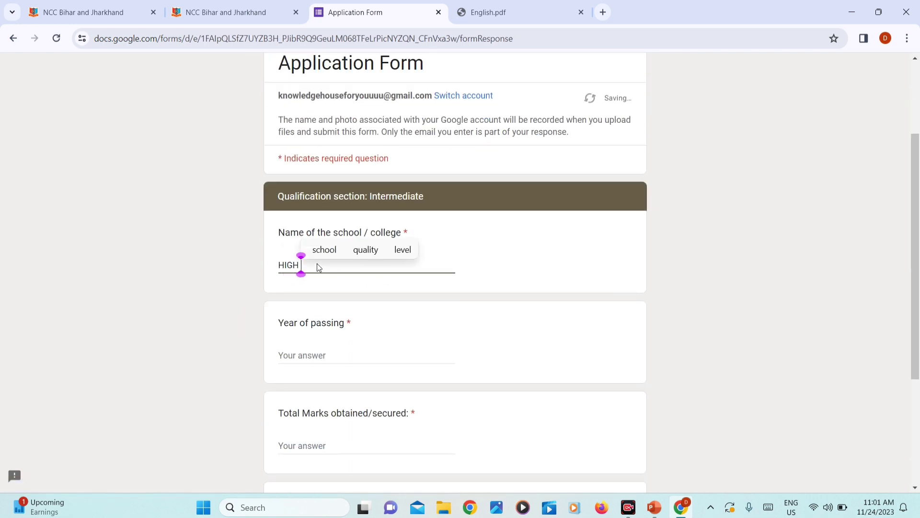
type("SCOOL JAMTARA")
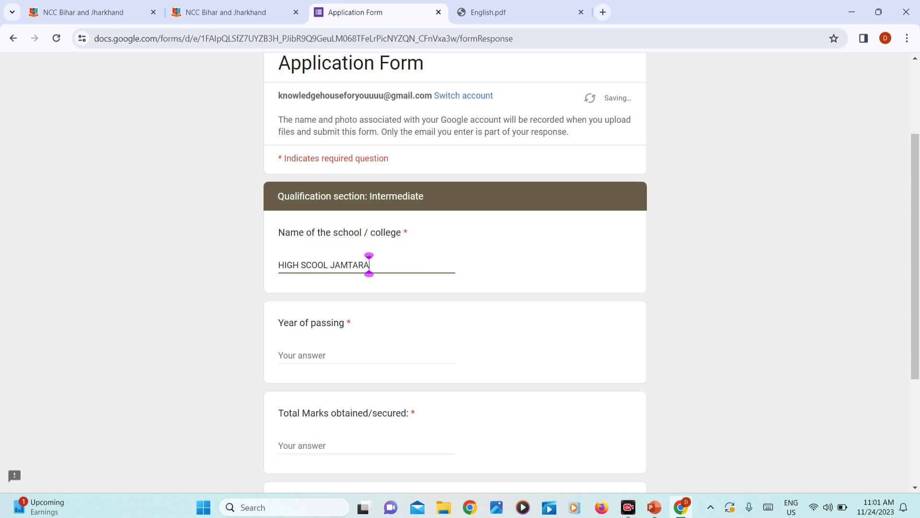
key("Tab")
type("2016")
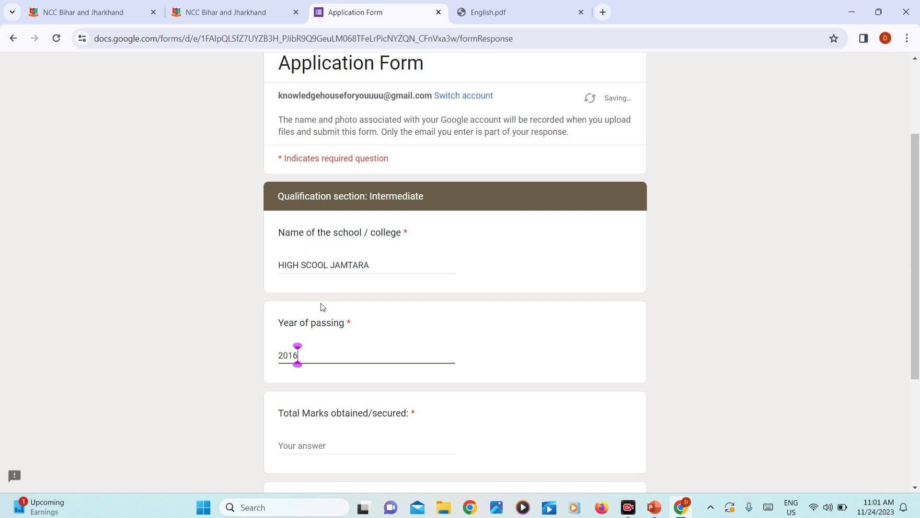
Step: Enter total marks 300 and percentage 60, then continue to the Graduation page
scroll(266, 318, "down", 4)
key("Tab")
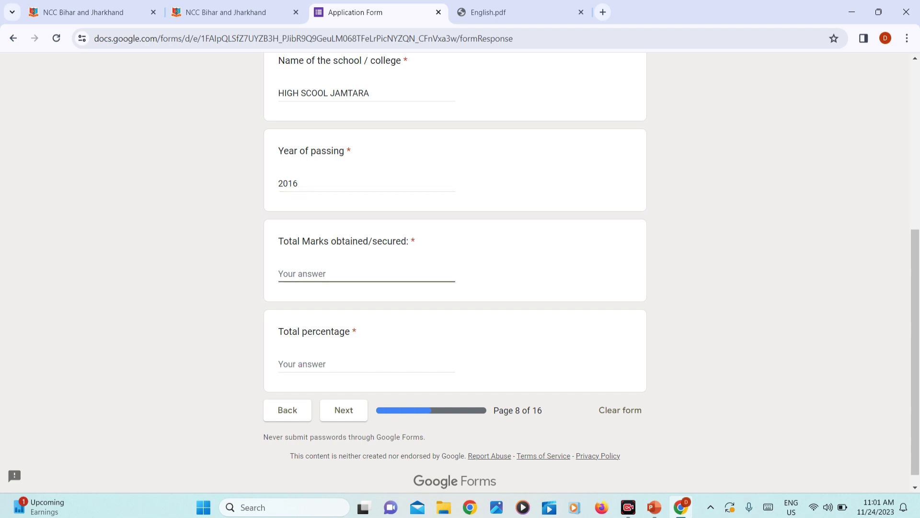
type("300")
key("Tab")
type("60")
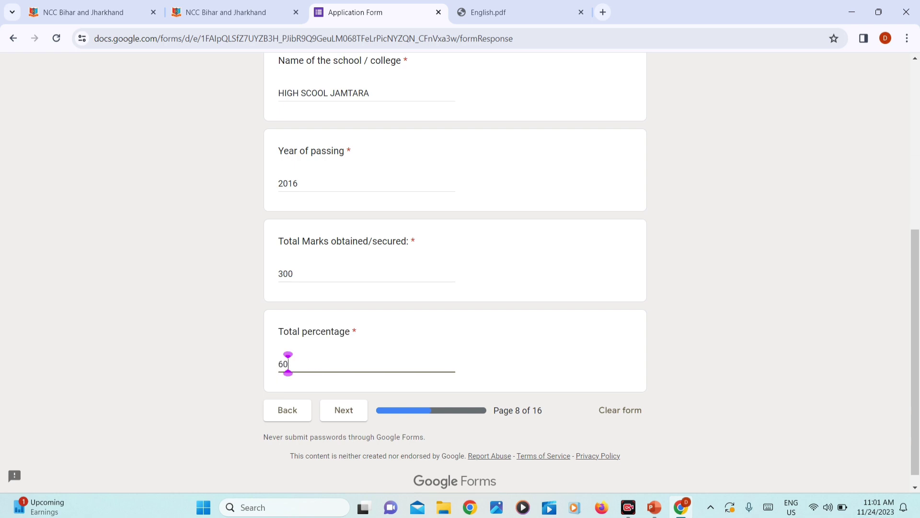
left_click(348, 414)
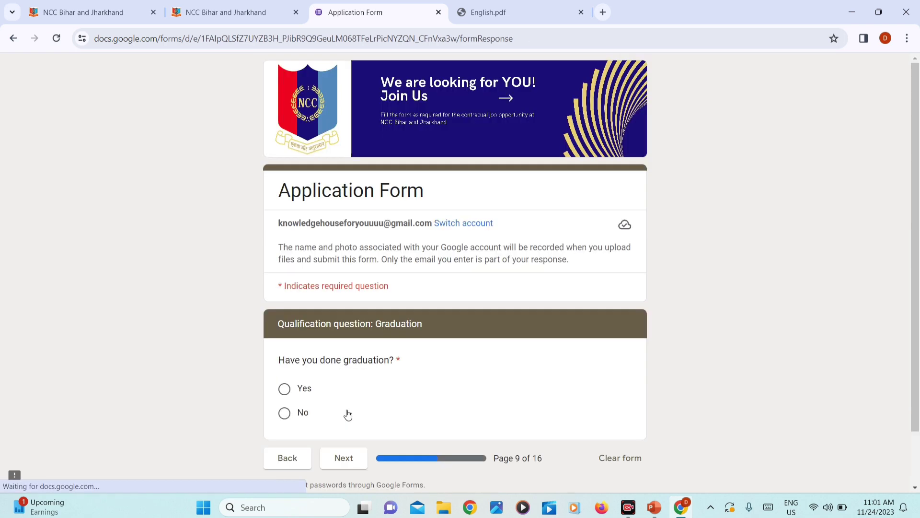
Step: Answer No to having completed graduation and continue to the next page
scroll(376, 330, "down", 2)
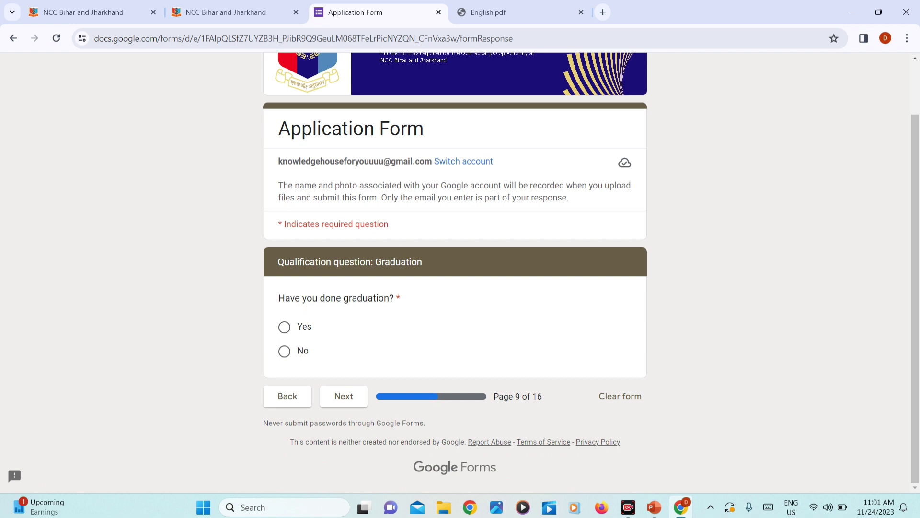
left_click(285, 351)
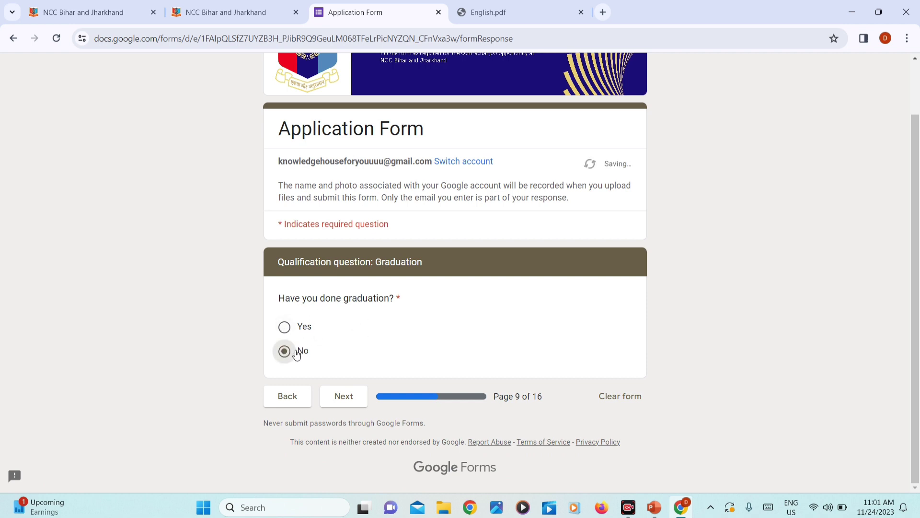
left_click(344, 398)
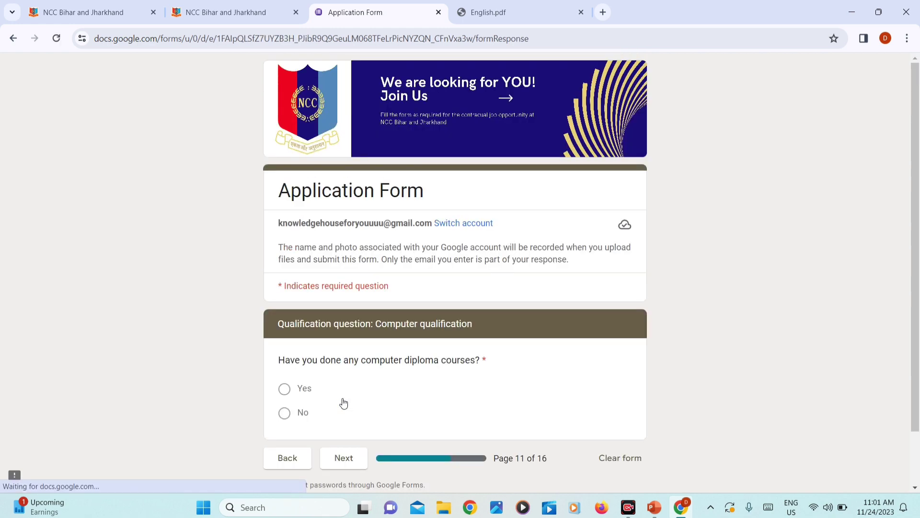
Step: Answer No to computer diploma courses and continue to the Work experience page
scroll(344, 403, "down", 1)
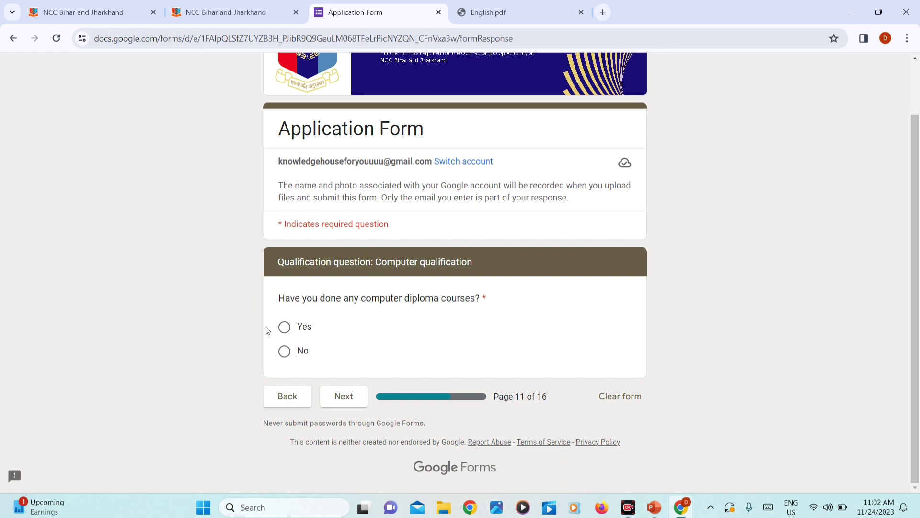
left_click(286, 351)
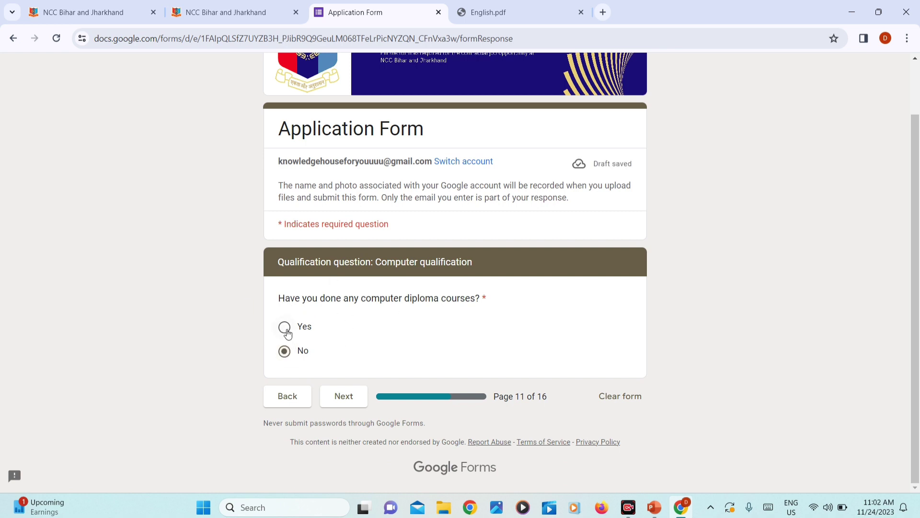
left_click(284, 326)
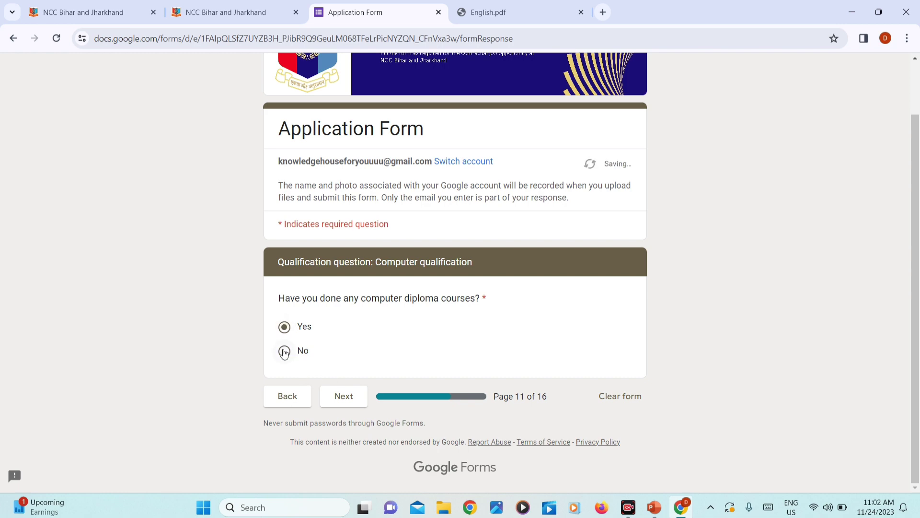
left_click(284, 352)
left_click(342, 397)
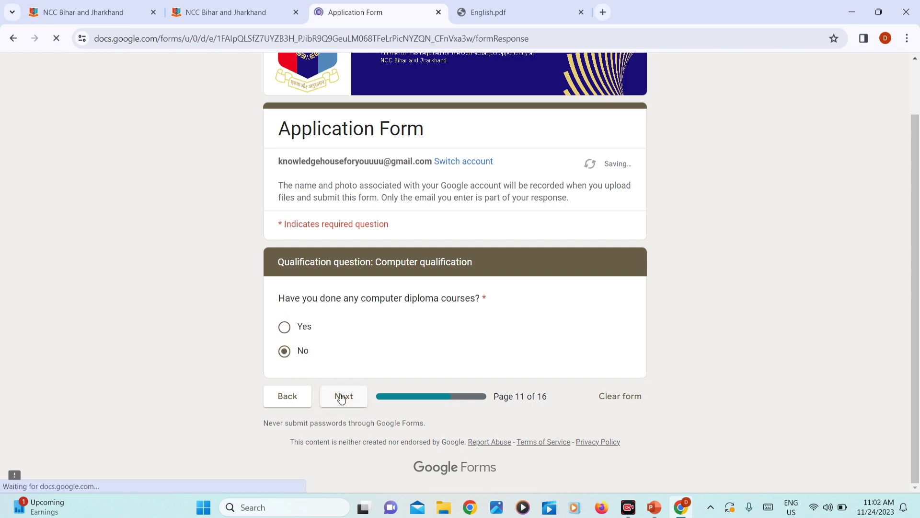
scroll(342, 397, "down", 3)
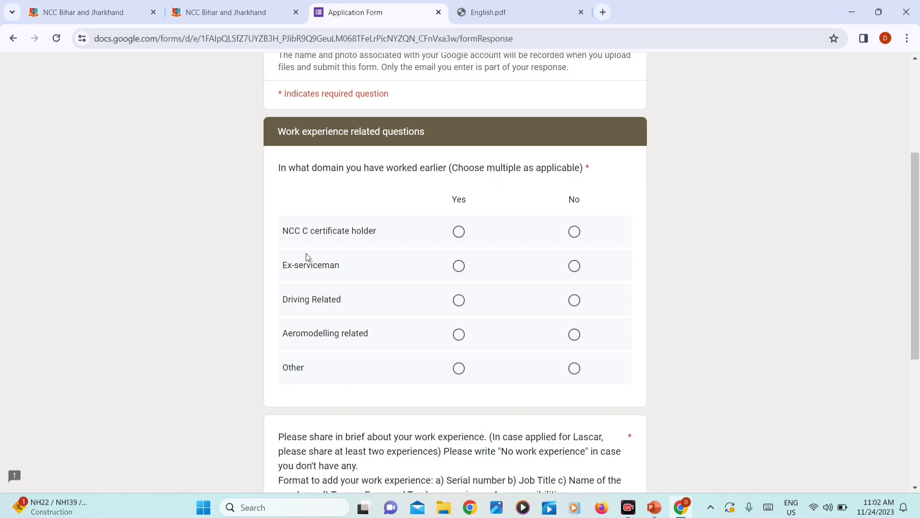
Step: Mark No for NCC C certificate holder, Ex-serviceman, Driving Related, Aeromodelling related and Other
left_click(575, 232)
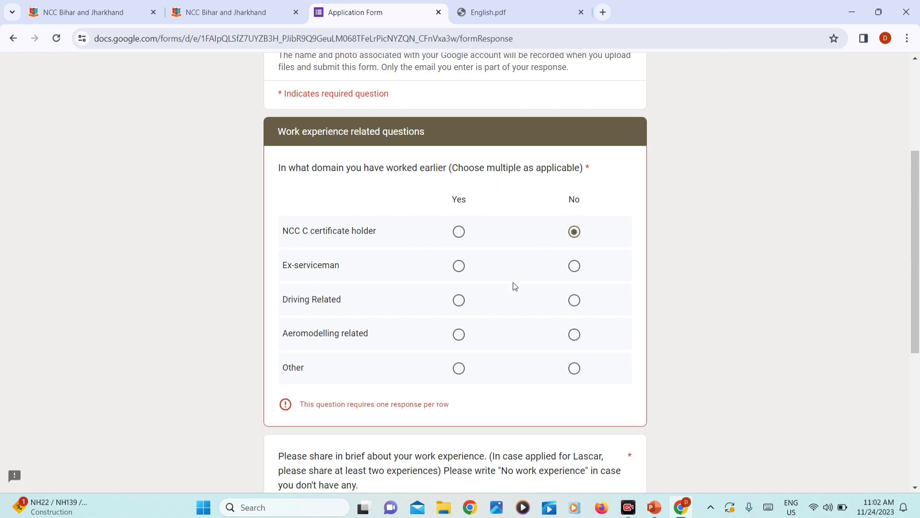
left_click(575, 266)
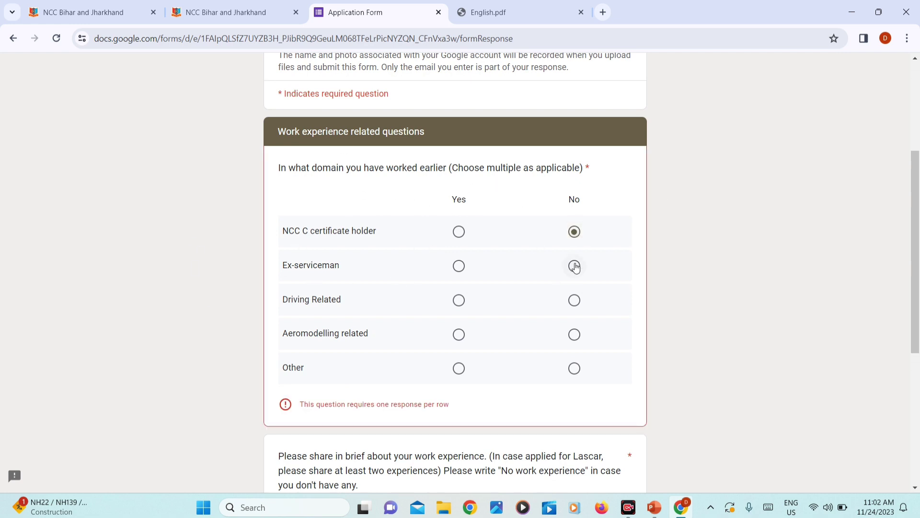
left_click(575, 300)
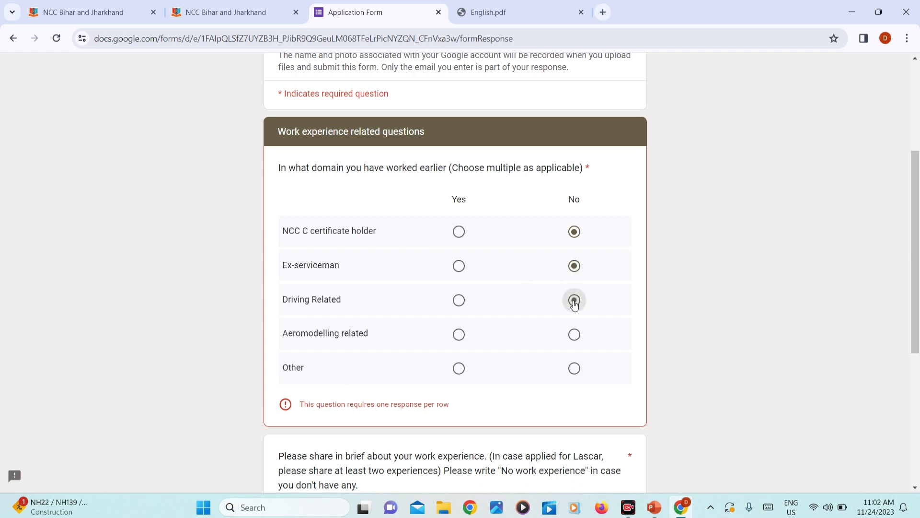
left_click(578, 336)
left_click(574, 369)
scroll(472, 359, "down", 5)
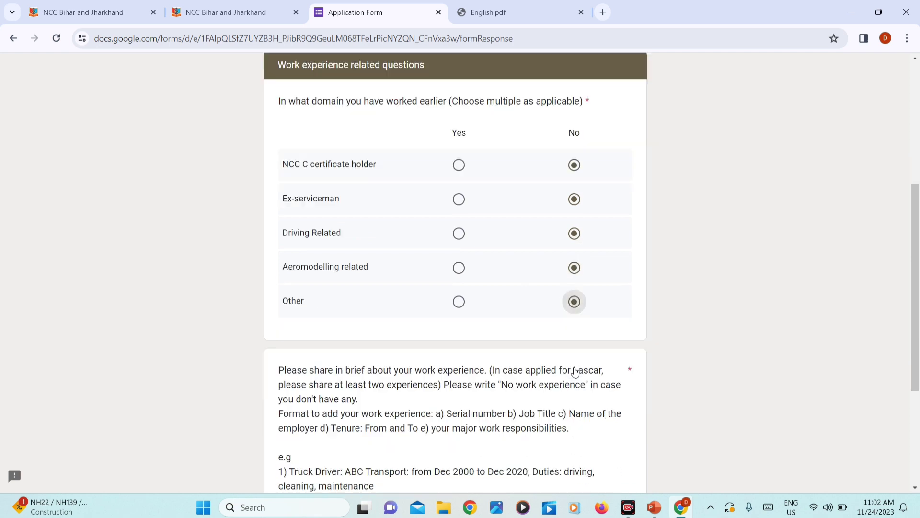
scroll(402, 267, "up", 1)
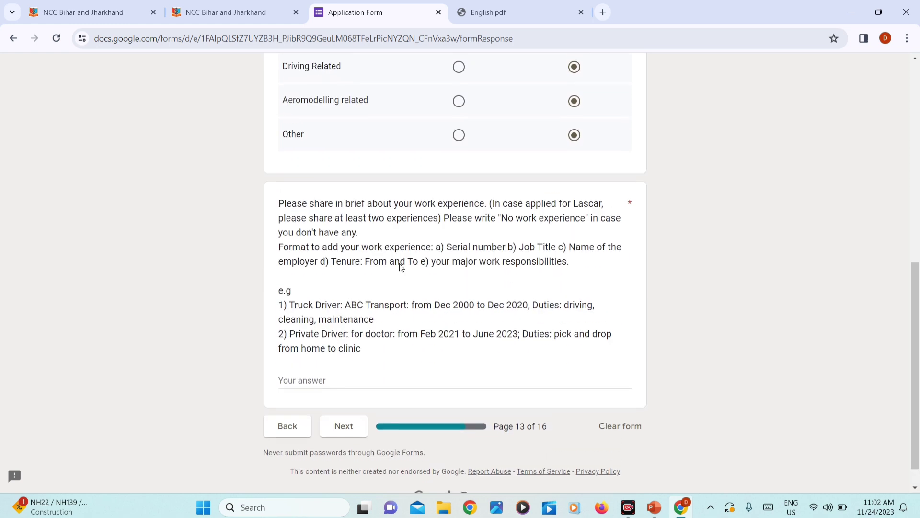
scroll(744, 483, "down", 1)
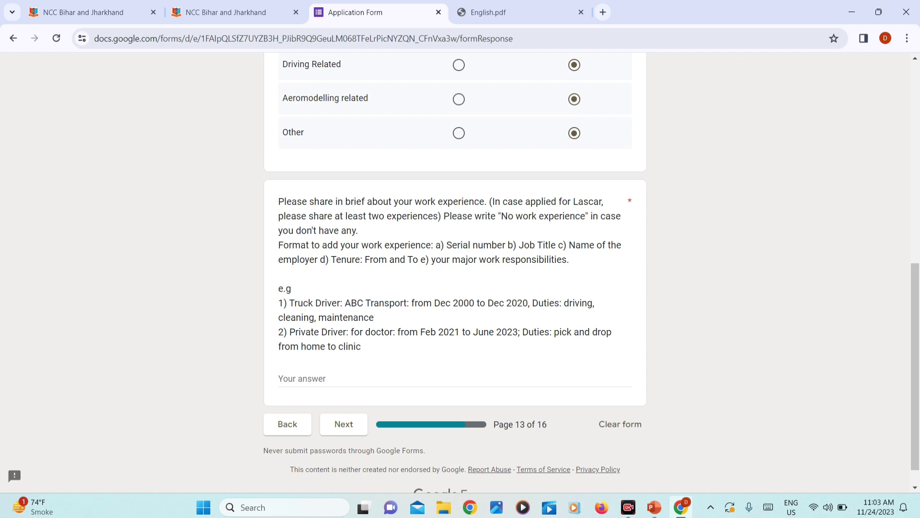
left_click_drag(421, 202, 453, 201)
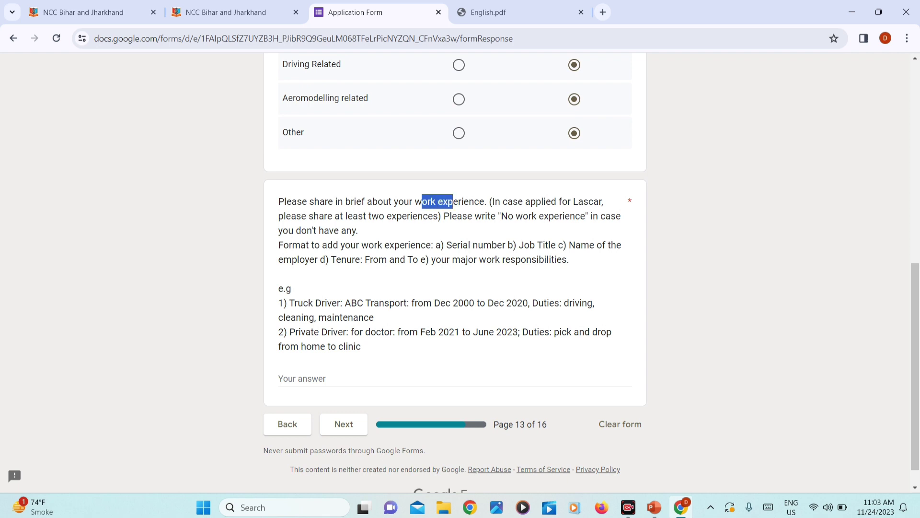